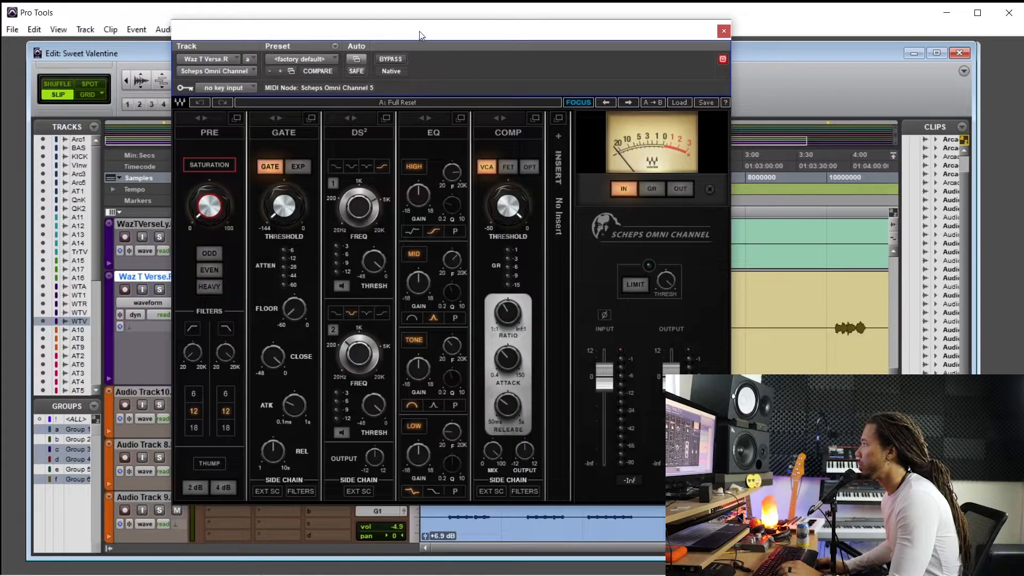
- Solo the Waz T Verse.R track and select a passage of its clip to play back through the Scheps Omni Channel
left_click_drag(421, 36, 466, 377)
left_click(159, 289)
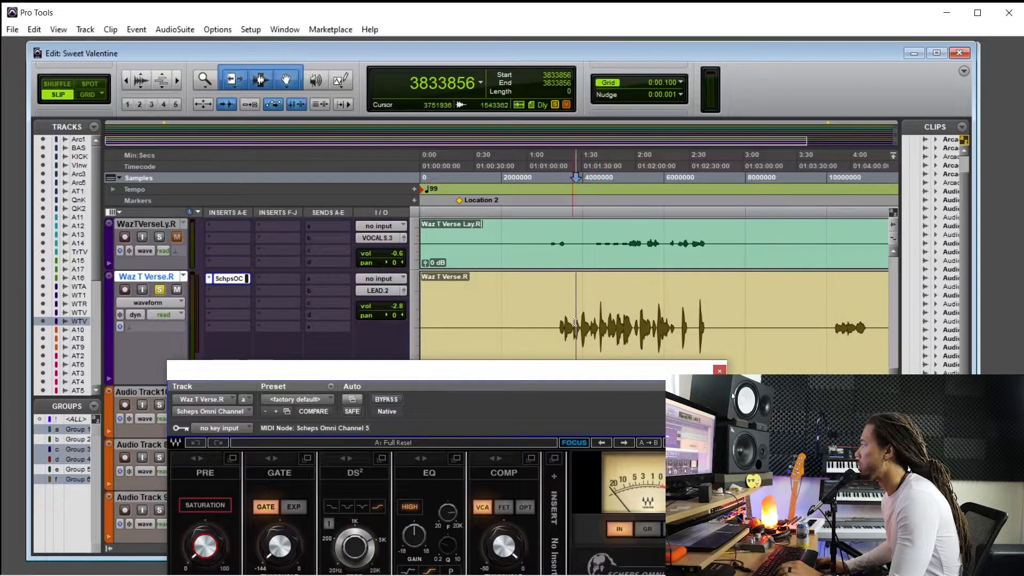
left_click_drag(581, 322, 637, 322)
left_click_drag(631, 373, 600, 81)
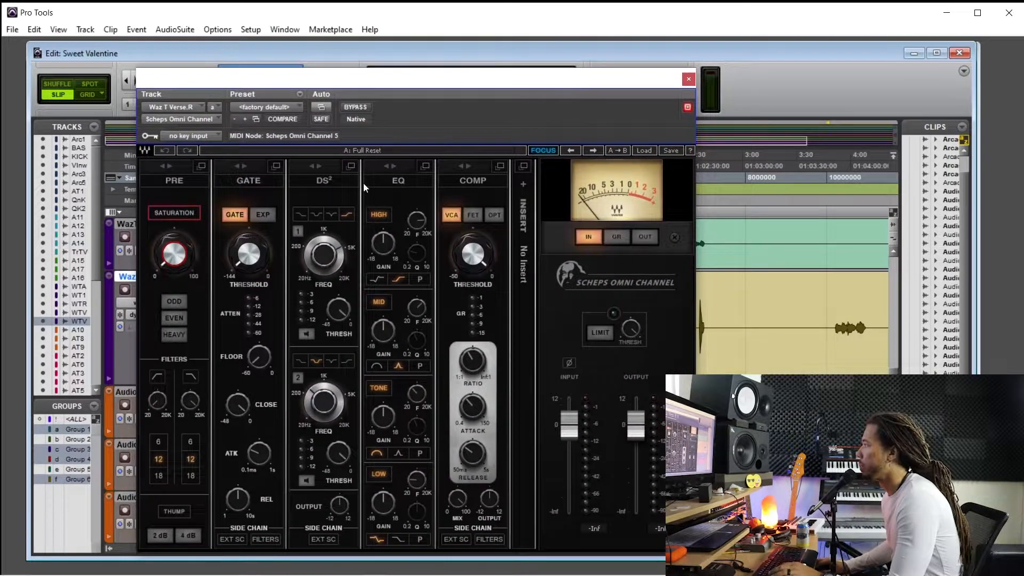
left_click_drag(462, 81, 519, 96)
key("space")
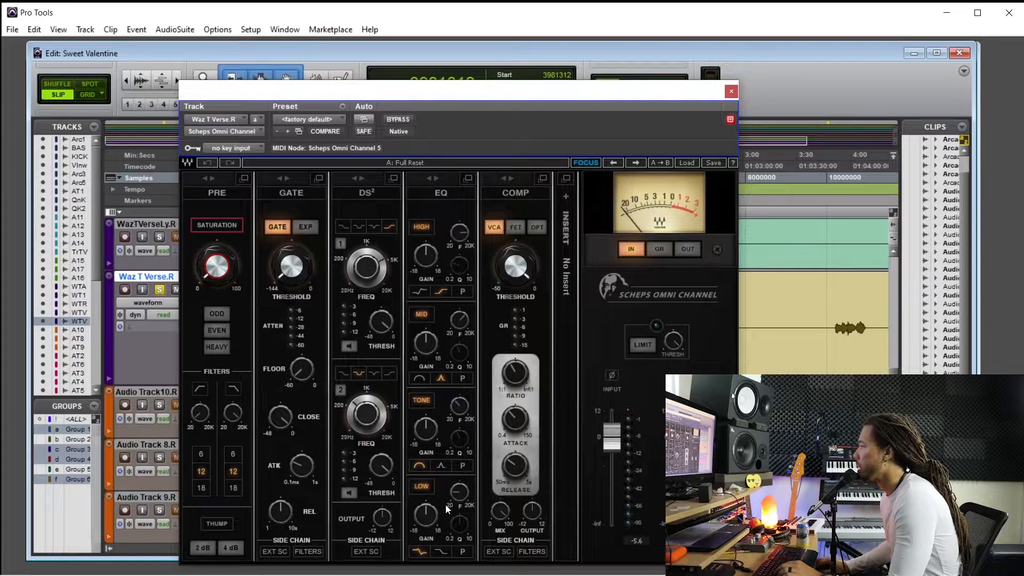
- Cut the EQ's low band gain to -18.0 and tune its frequency to around 59 Hz while auditioning the vocal
left_click_drag(459, 498, 425, 528)
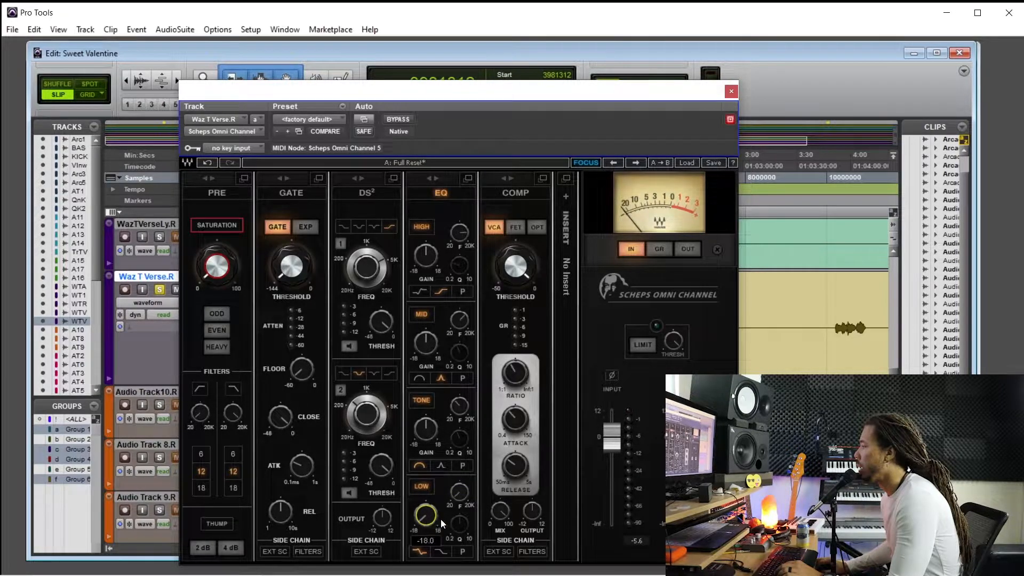
left_click_drag(459, 491, 459, 483)
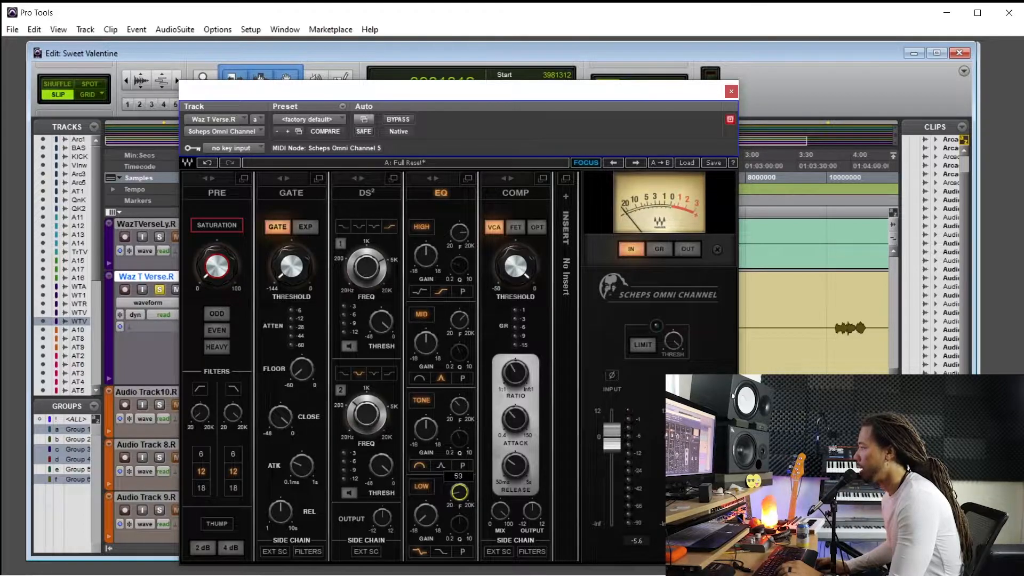
left_click_drag(433, 520, 464, 494)
left_click(465, 492)
key("space")
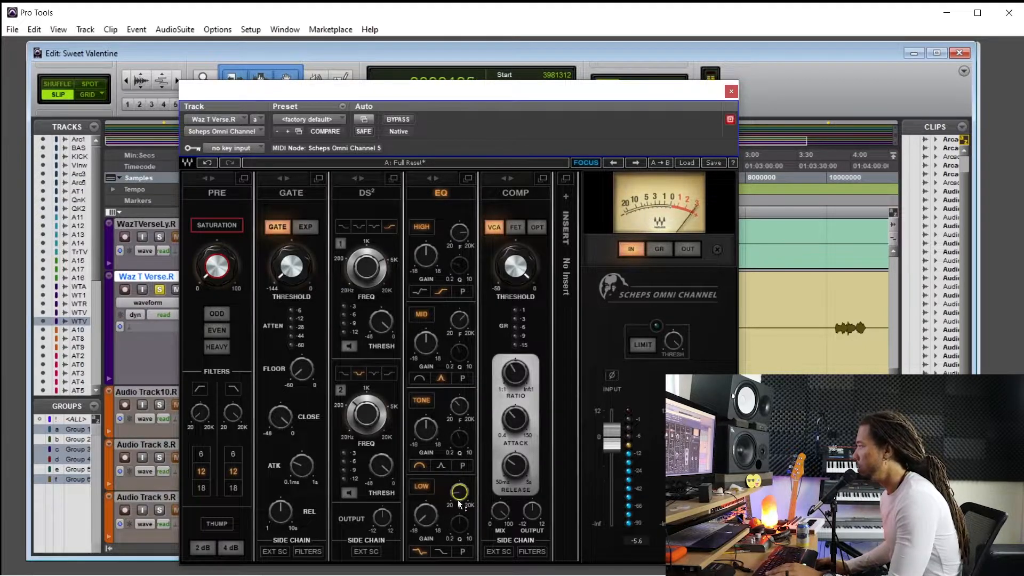
left_click(426, 515)
left_click(464, 494)
key("space")
left_click(426, 525)
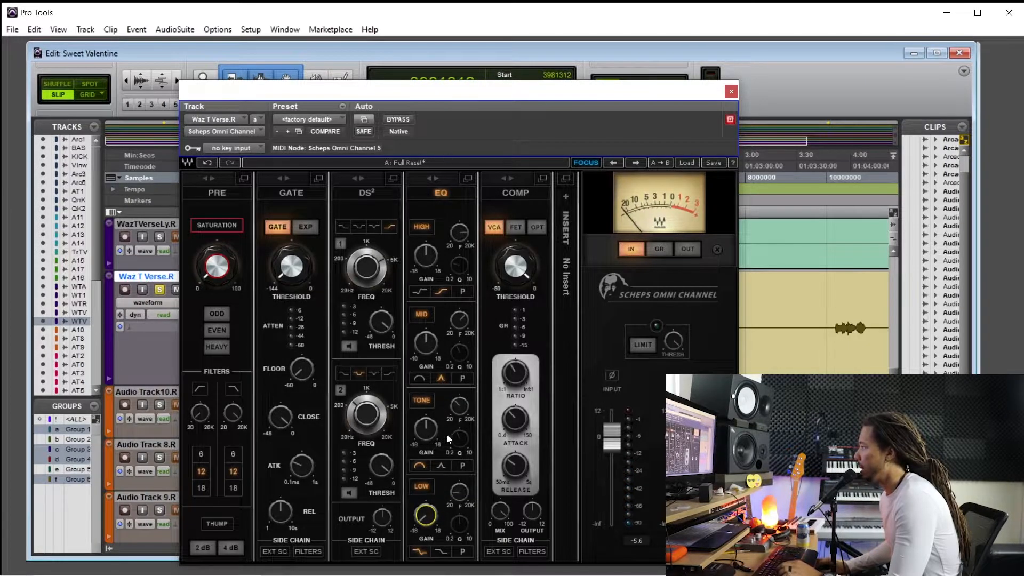
- Switch the EQ's tone band to the narrower bell shape with a slight gain cut, and raise the output fader slightly
left_click_drag(456, 94, 316, 86)
mouse_move(323, 400)
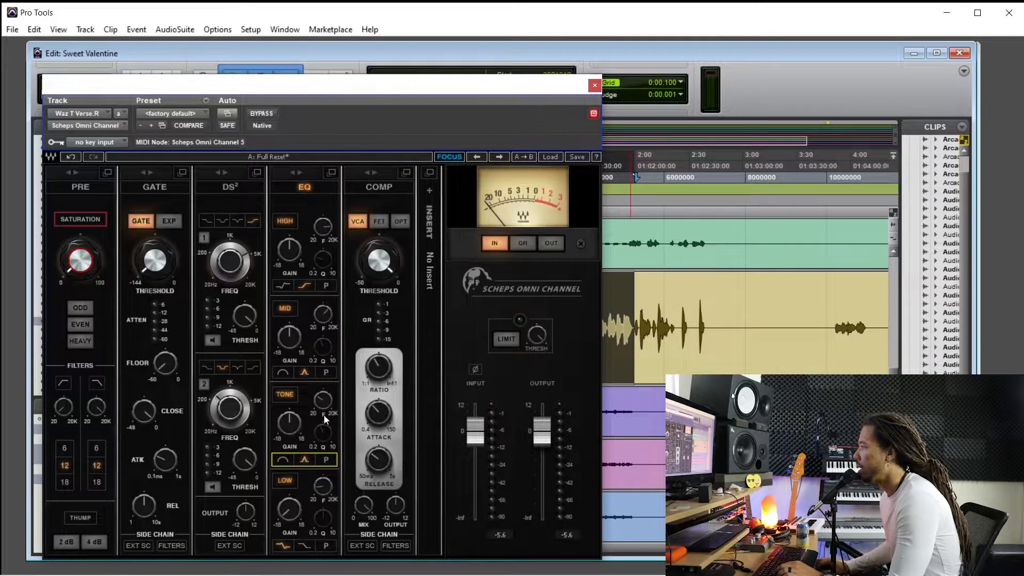
key("space")
left_click_drag(322, 407, 292, 429)
left_click(293, 427, "alt")
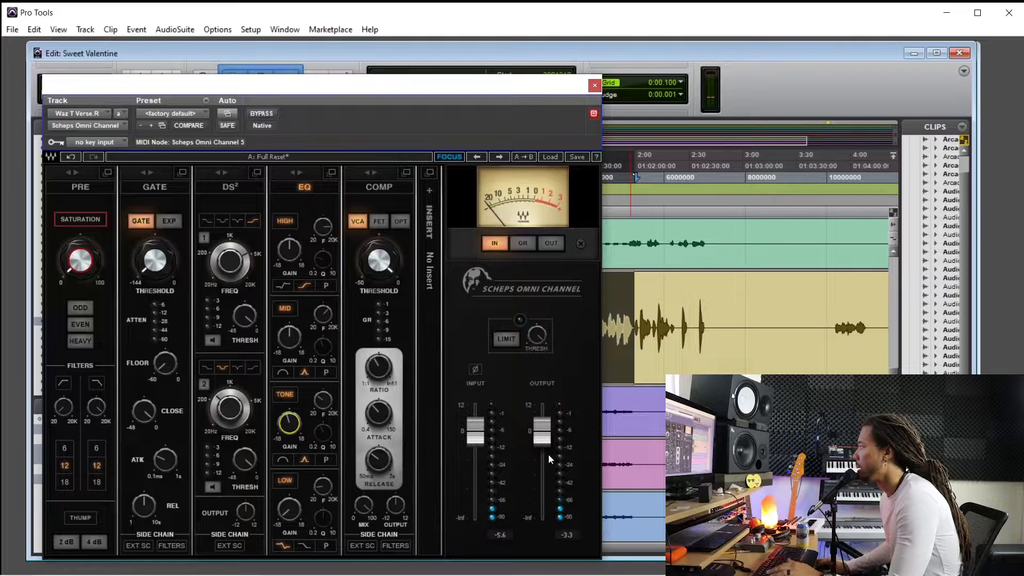
left_click_drag(542, 432, 542, 428)
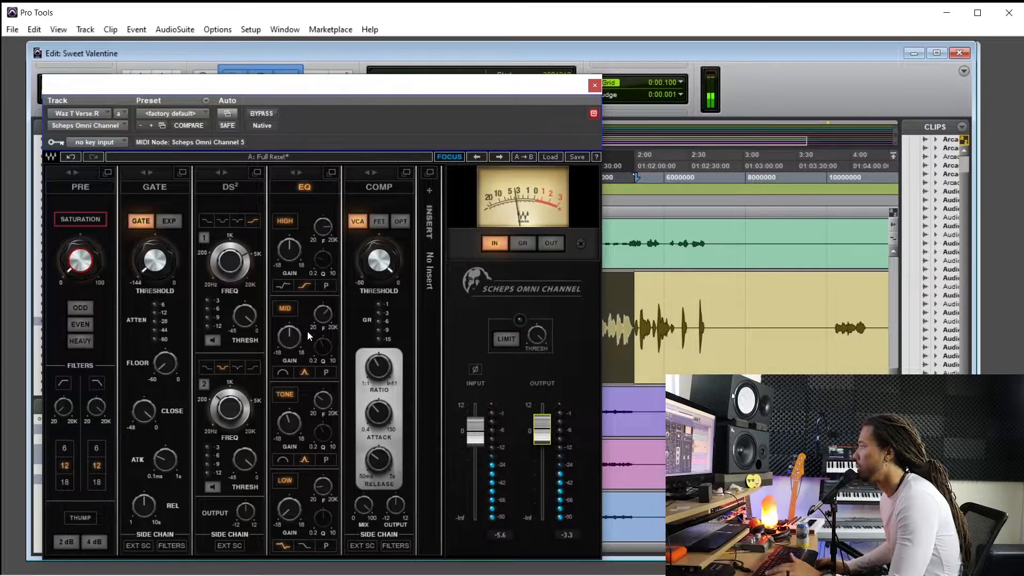
- Boost the EQ's high band at about 2233 Hz and set the compressor ratio to 2.6:1
mouse_move(322, 226)
left_mouse_down()
mouse_move(289, 248)
mouse_move(323, 223)
left_mouse_up()
left_click(289, 249)
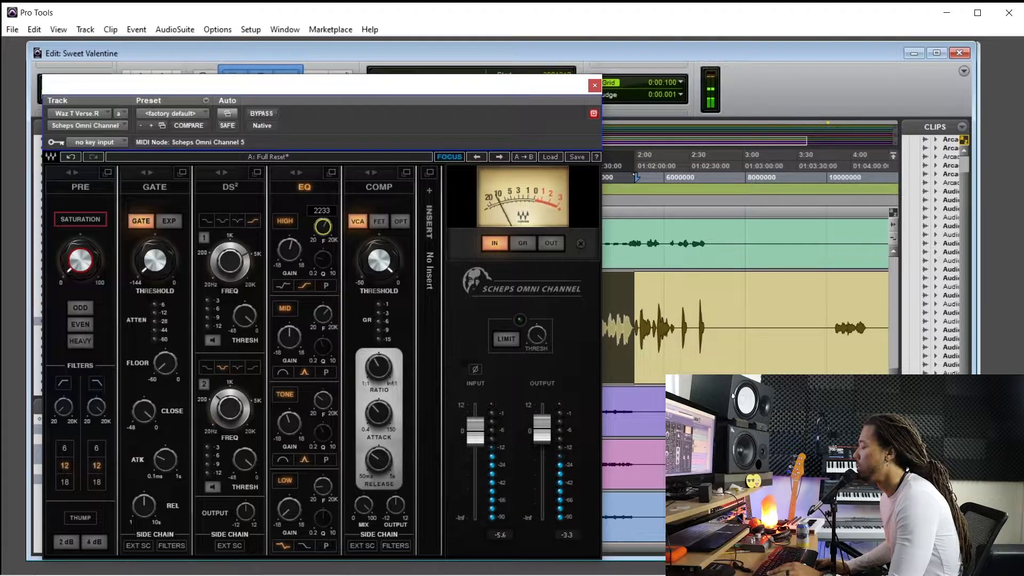
left_click_drag(289, 249, 289, 248)
left_click_drag(323, 226, 289, 248)
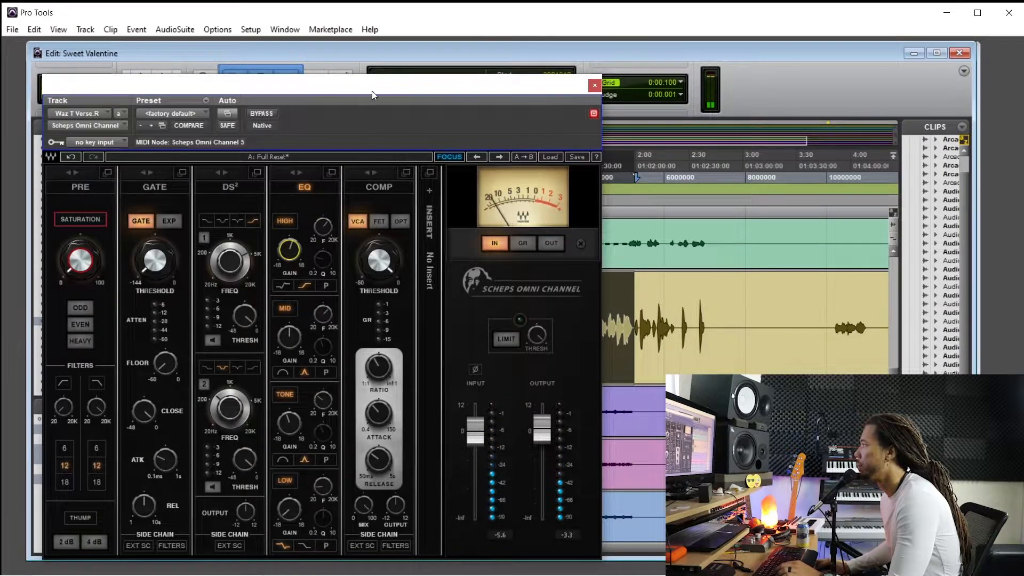
left_click_drag(370, 92, 386, 86)
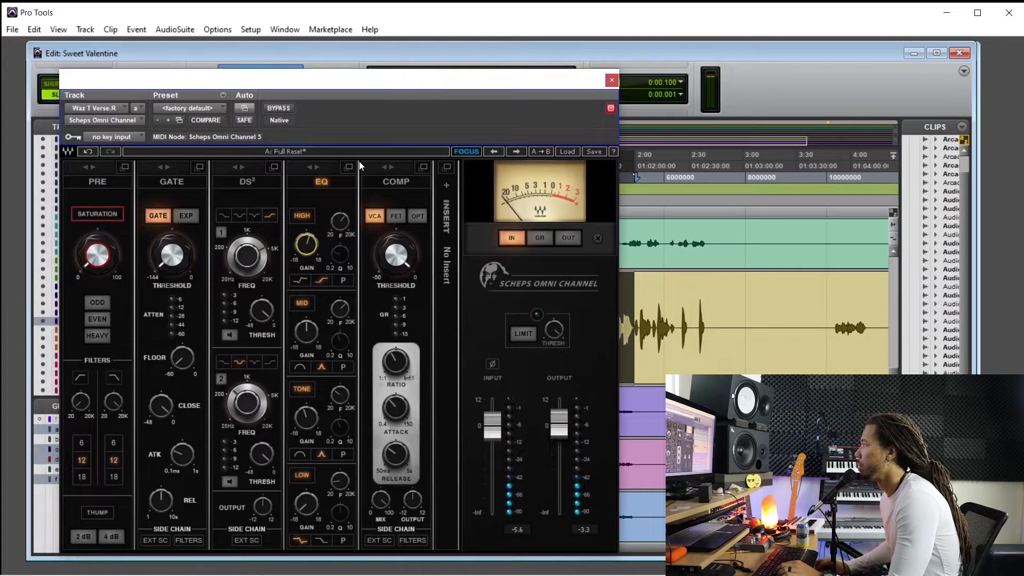
left_click(395, 361)
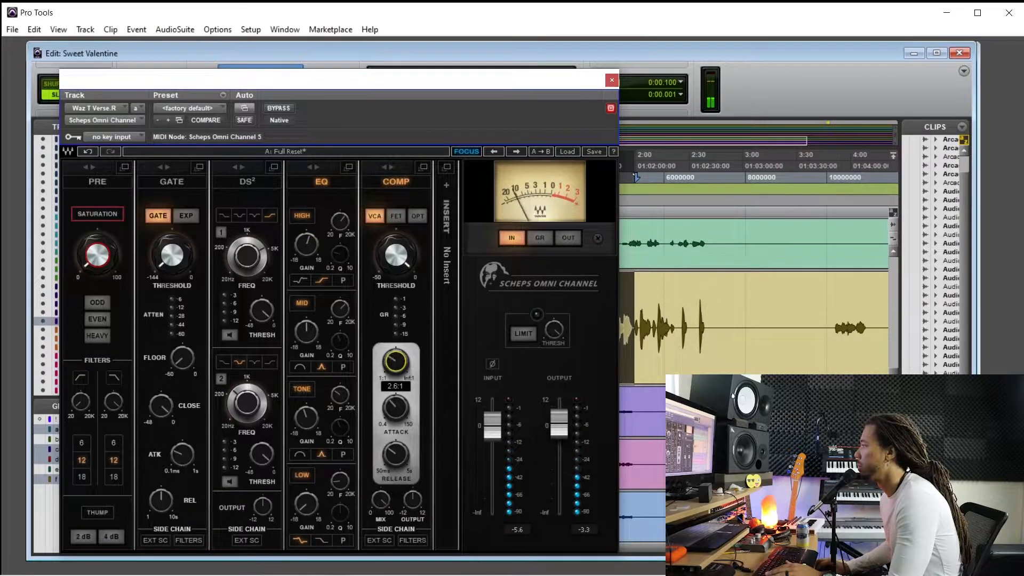
- Switch the EQ's tone band to P mode and tune its frequency to around 289 Hz during playback
left_click_drag(505, 82, 485, 47)
left_click(286, 421)
left_click(286, 421)
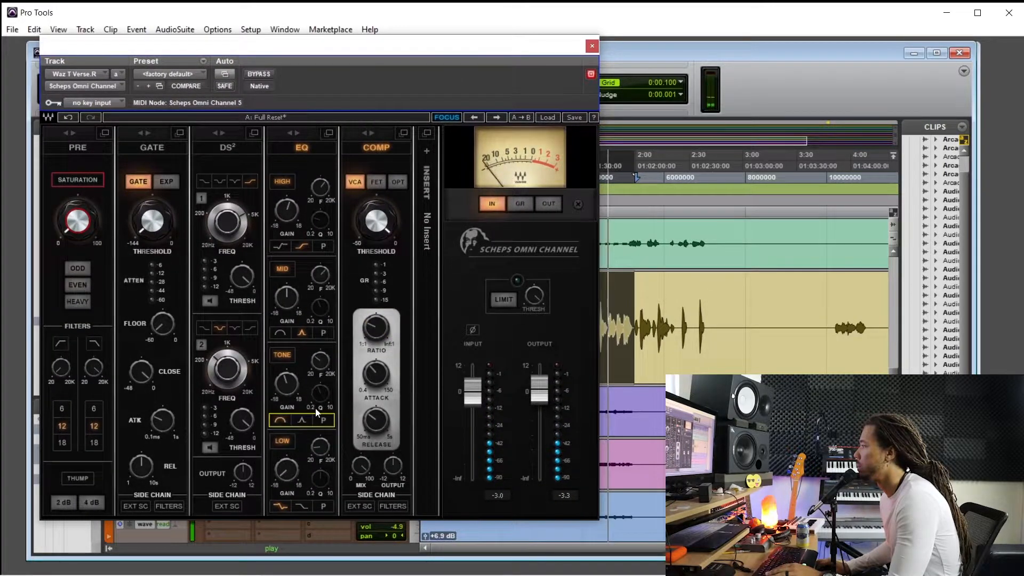
left_click(323, 420)
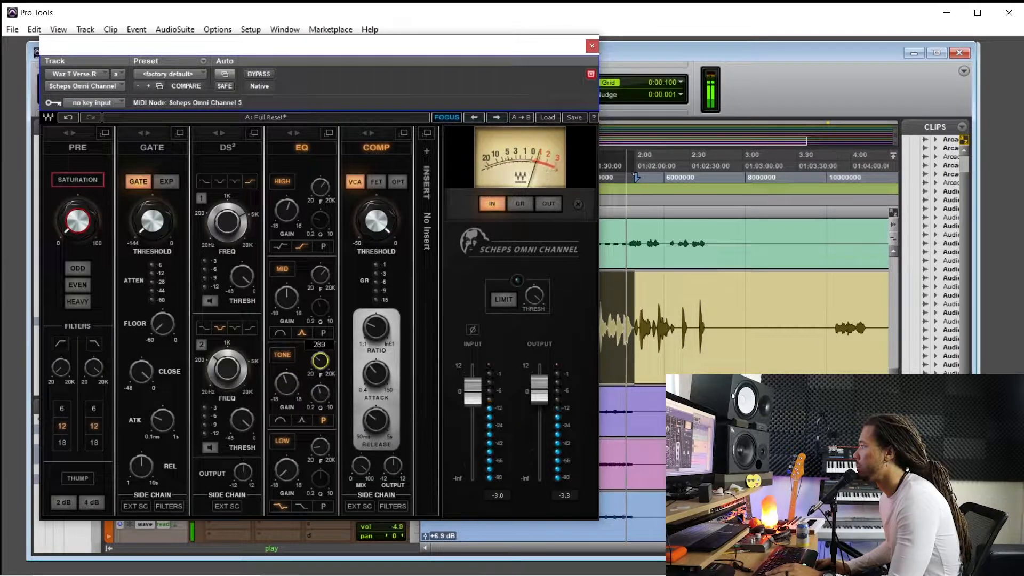
left_click_drag(320, 361, 320, 358)
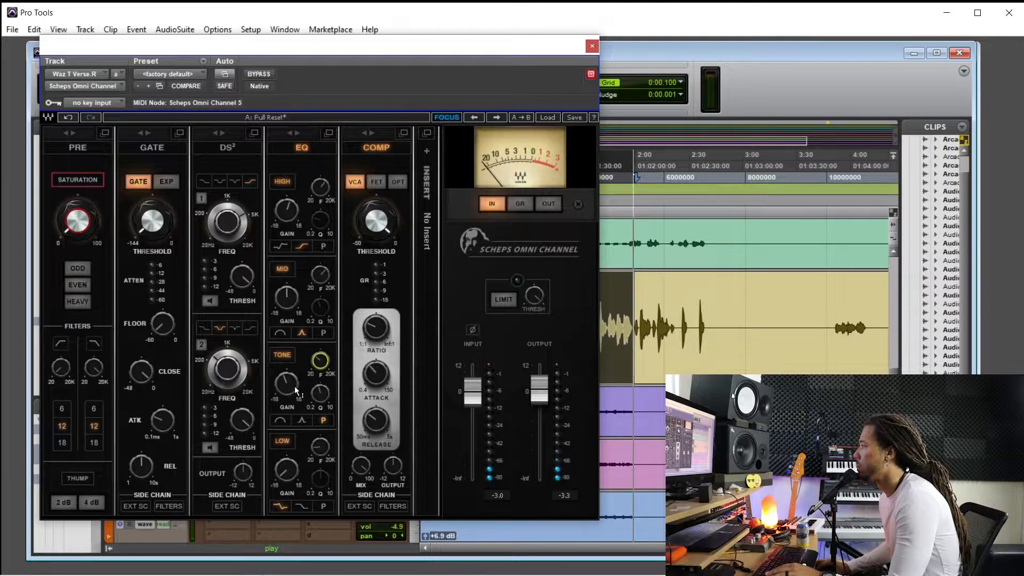
key("space")
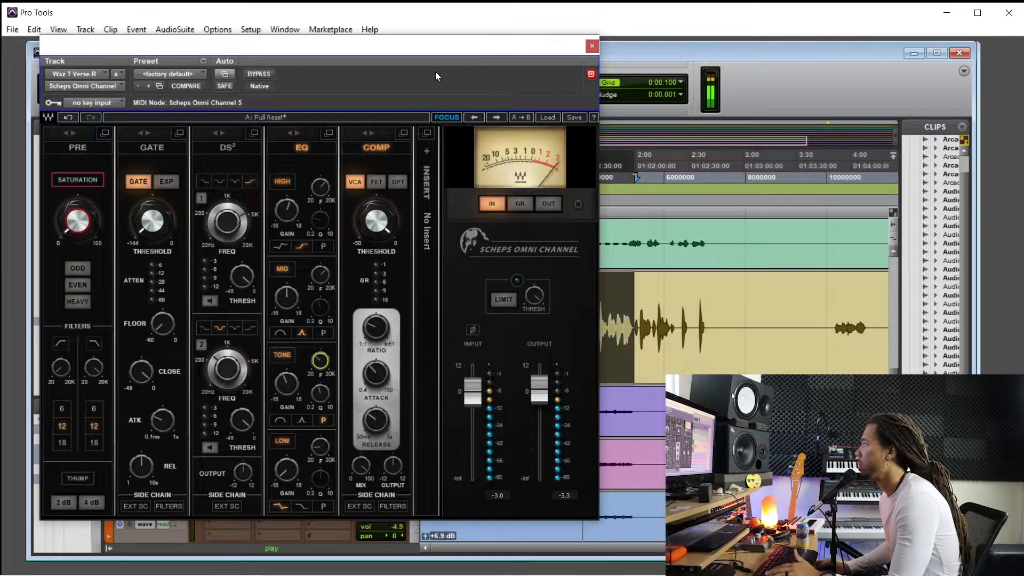
- Fine-tune the output fader and set the EQ's high band gain to about 3.4
left_click_drag(539, 391, 539, 385)
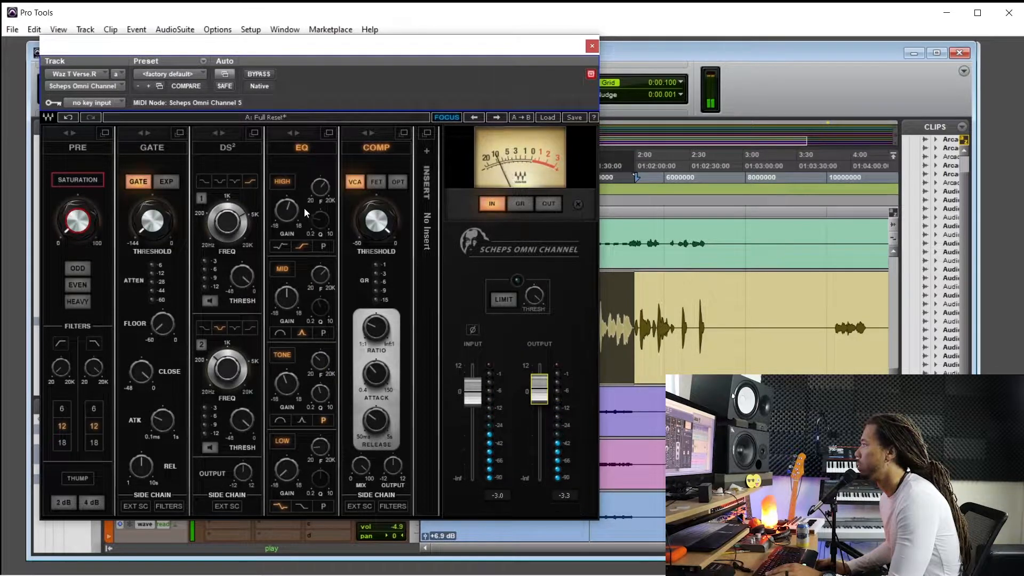
left_click(286, 225)
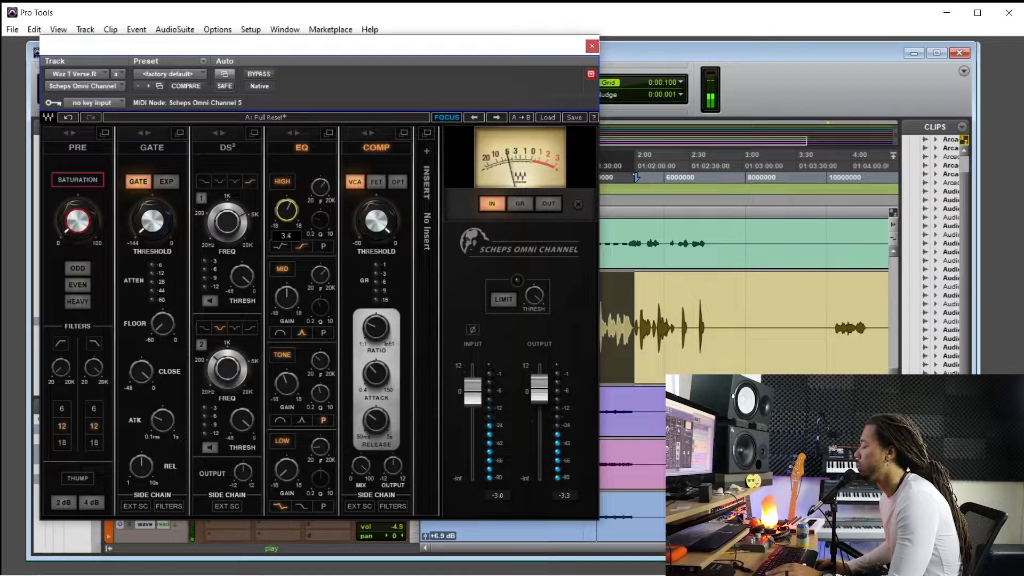
left_click_drag(282, 222, 282, 219)
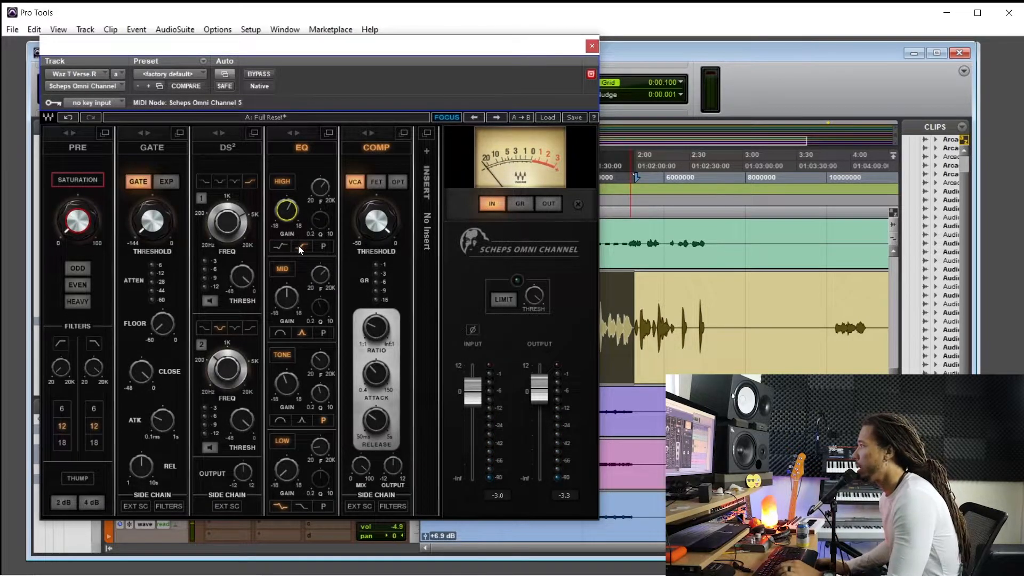
- Set the compressor type to VCA and fine-tune its ratio
mouse_move(328, 258)
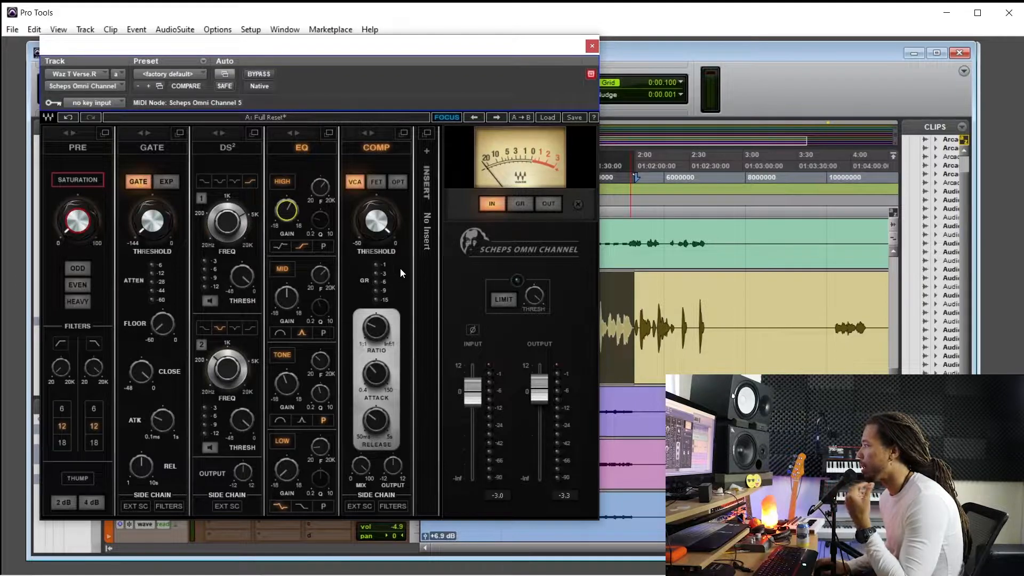
left_click(376, 182)
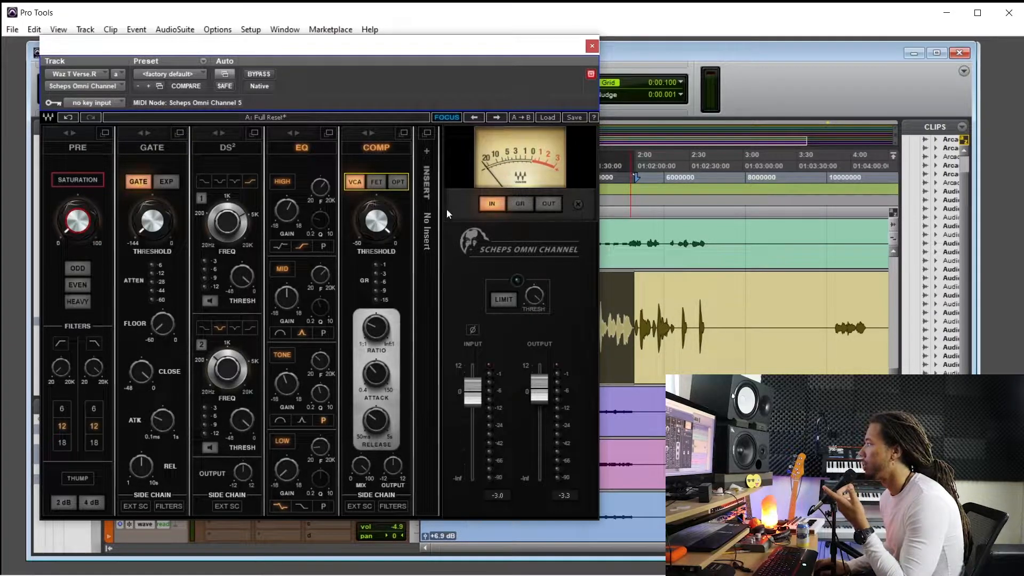
left_click_drag(368, 52, 386, 79)
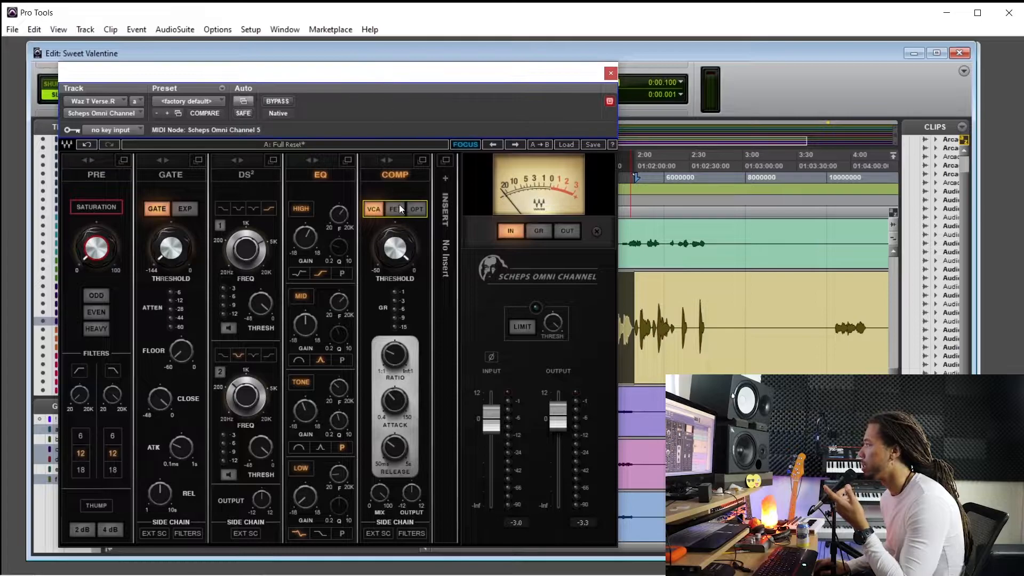
left_click(377, 208)
left_click_drag(421, 78, 353, 43)
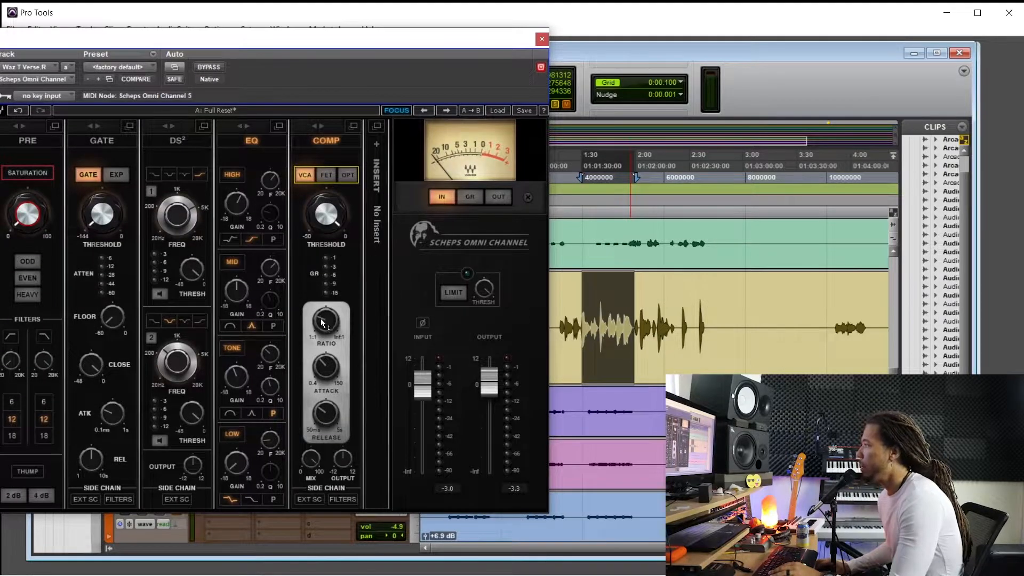
left_click_drag(322, 322, 322, 319)
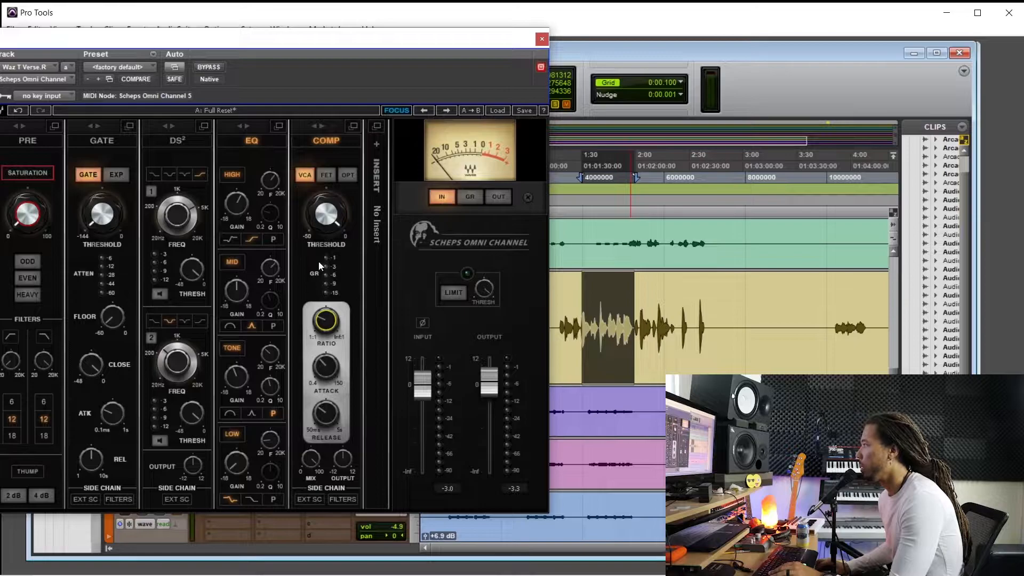
- Switch the meter to gain reduction and lower the compressor threshold to about -30.60 while playing the vocal
left_click_drag(329, 221, 334, 234)
key("space")
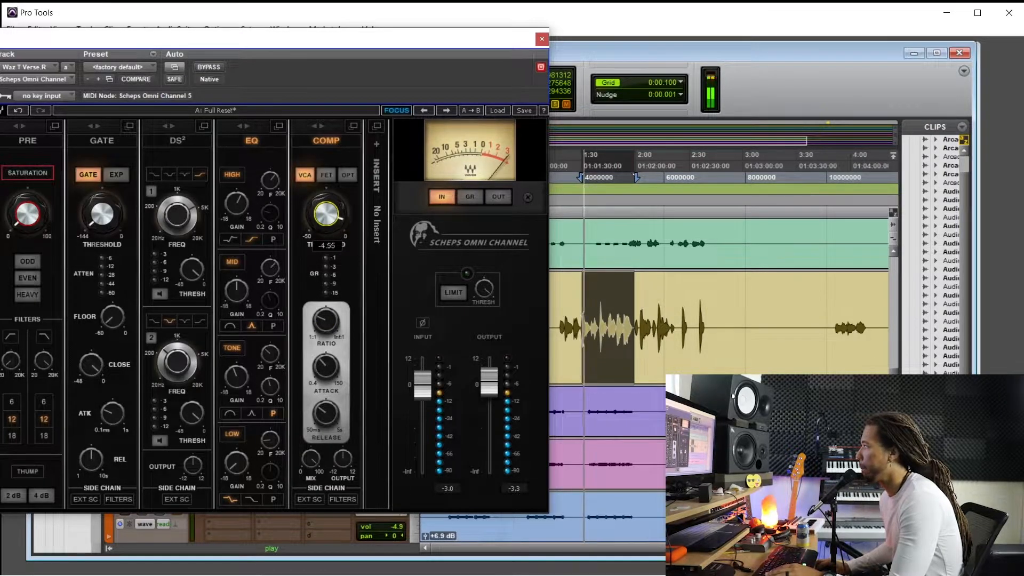
left_click(474, 197)
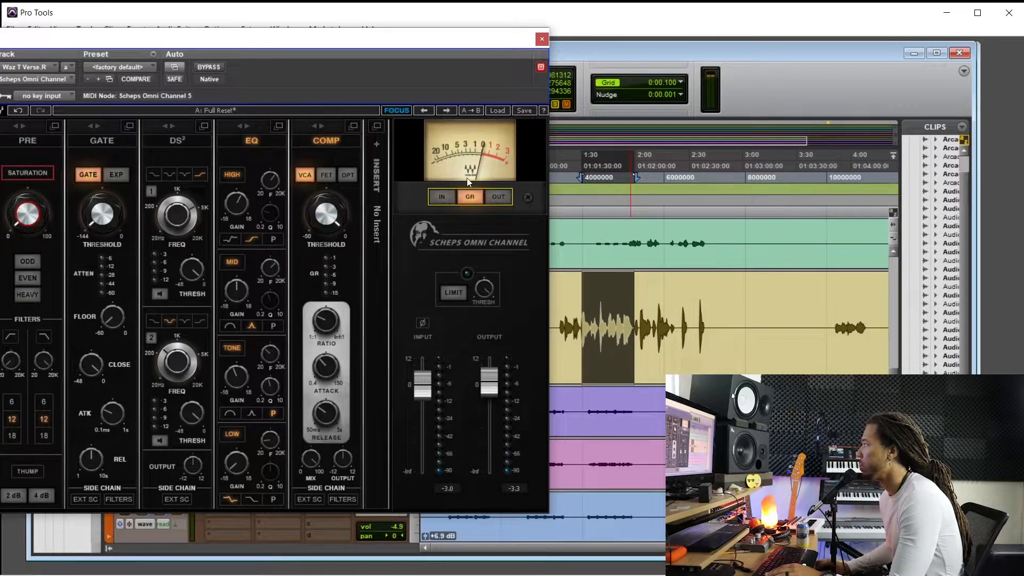
key("space")
mouse_move(324, 216)
left_mouse_down()
mouse_move(325, 264)
mouse_move(332, 222)
left_mouse_up()
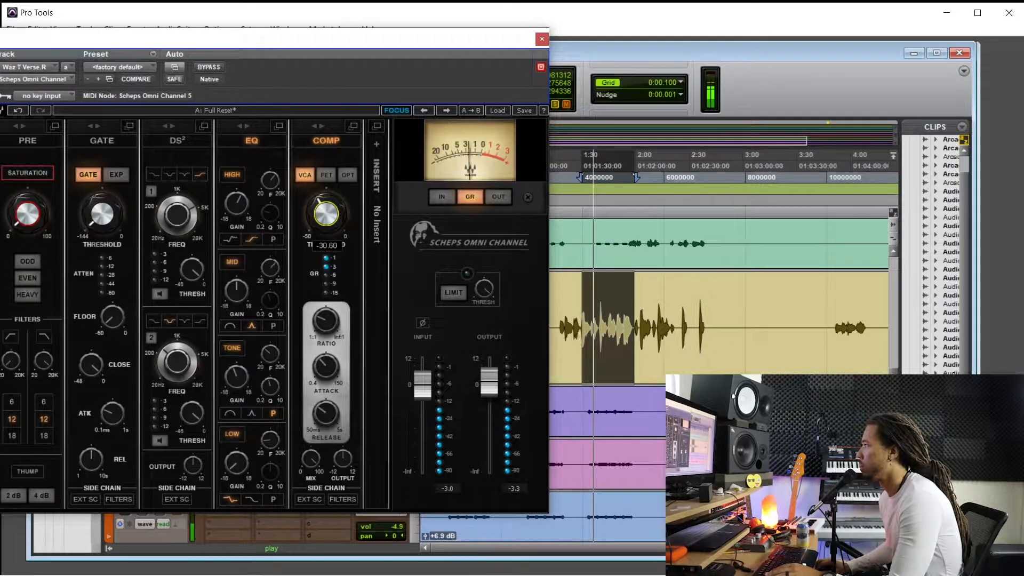
- Set the compressor attack to about 5.59 and its release to about 198.2
left_click(327, 379)
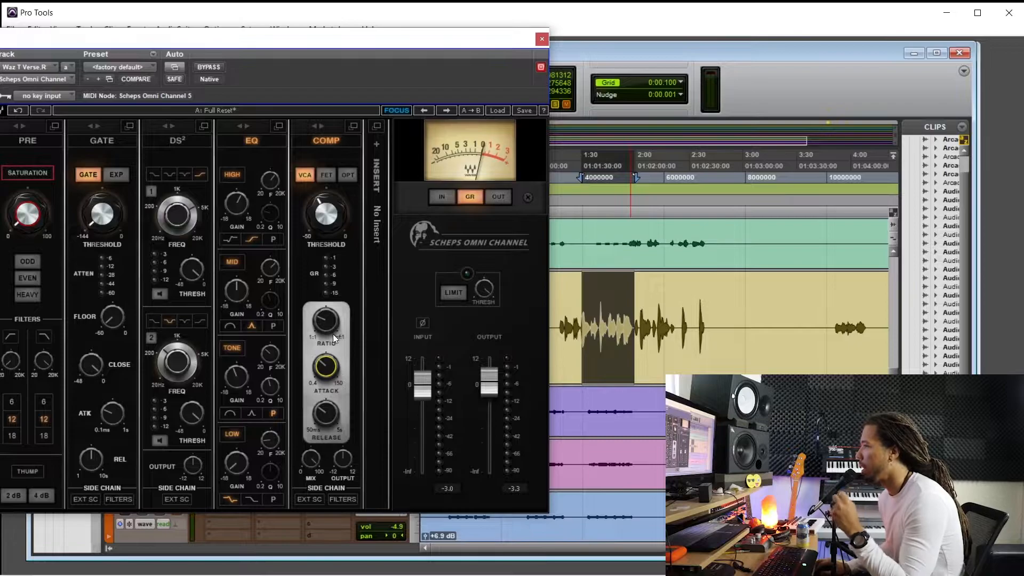
left_click_drag(328, 371, 329, 375)
left_click_drag(377, 39, 394, 40)
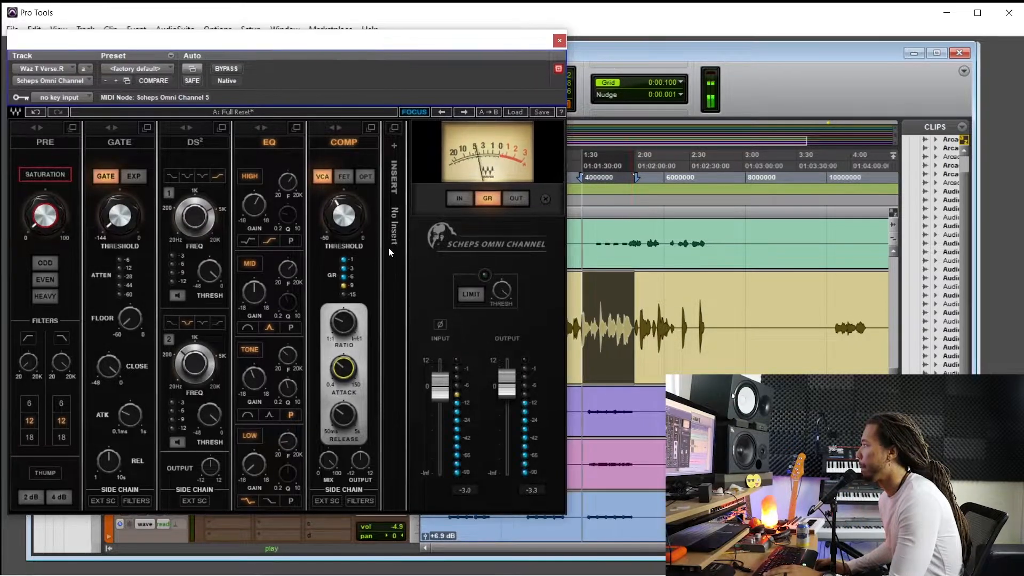
left_click_drag(344, 367, 344, 349)
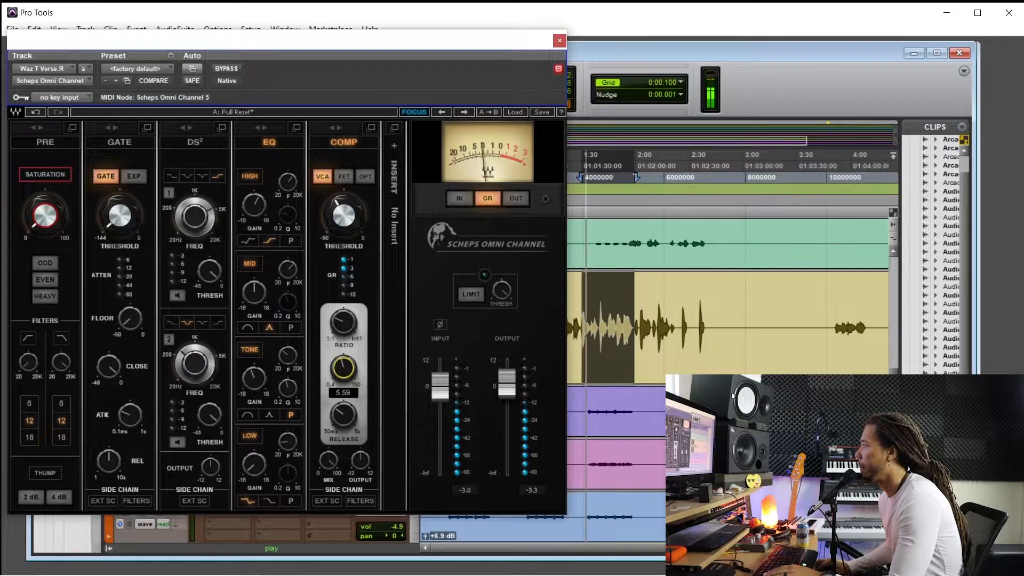
mouse_move(345, 419)
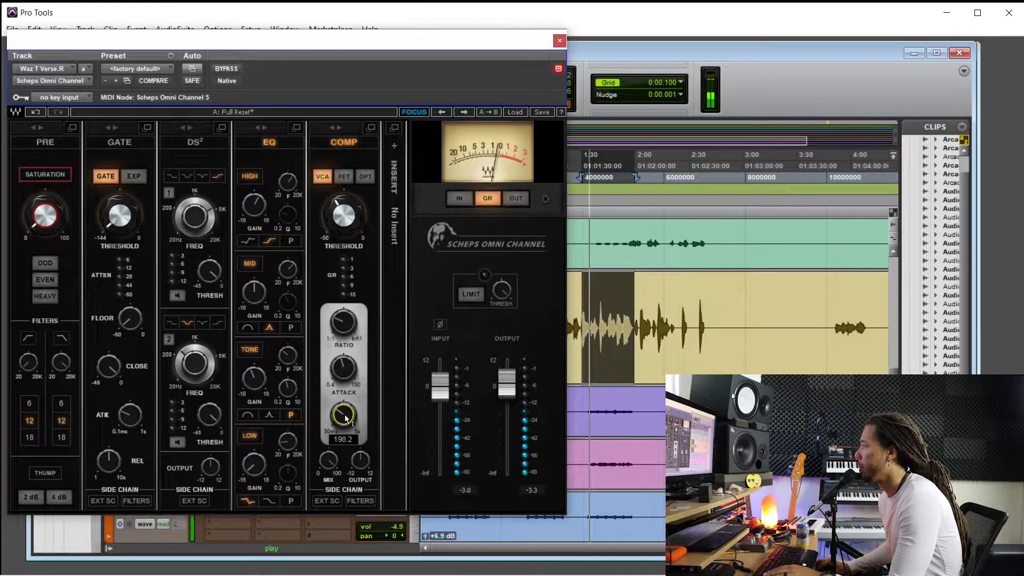
- Audition the compressor's FET and OPT types on the playing vocal, ending on OPT
left_click(344, 178)
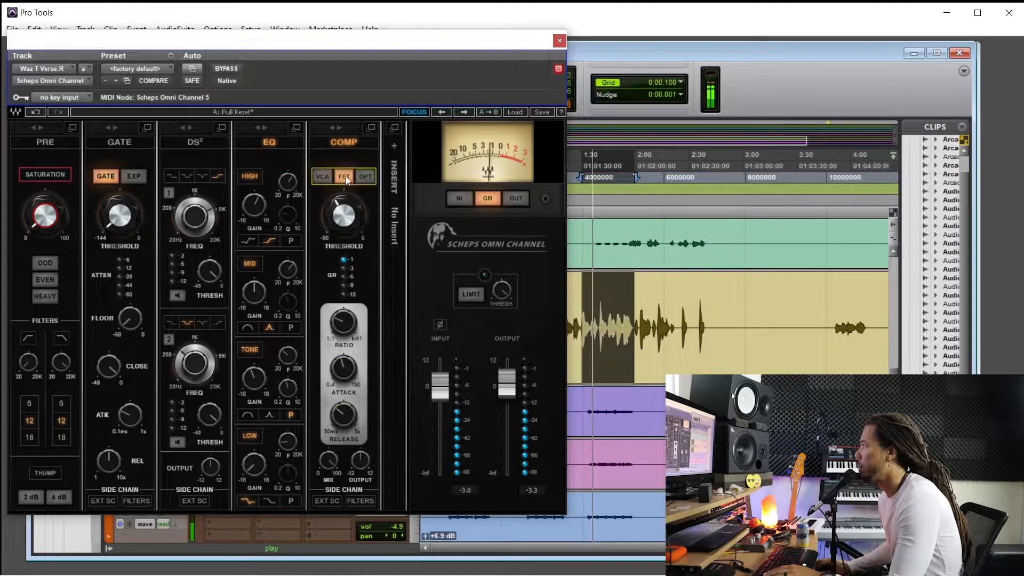
left_click(366, 177)
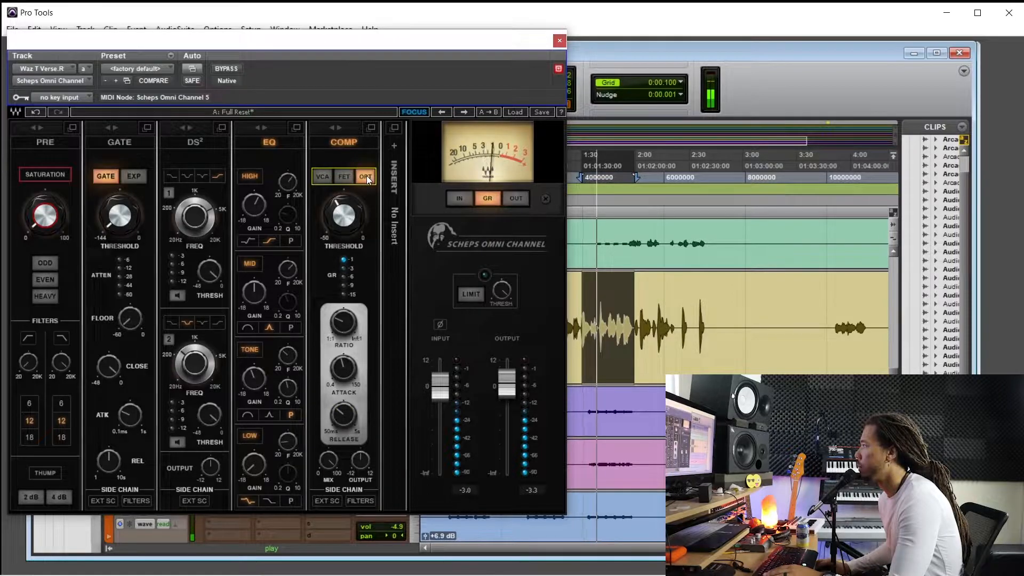
- Lower the compressor threshold to about -34.30 on the playing vocal, and stop playback
left_click_drag(346, 232, 347, 243)
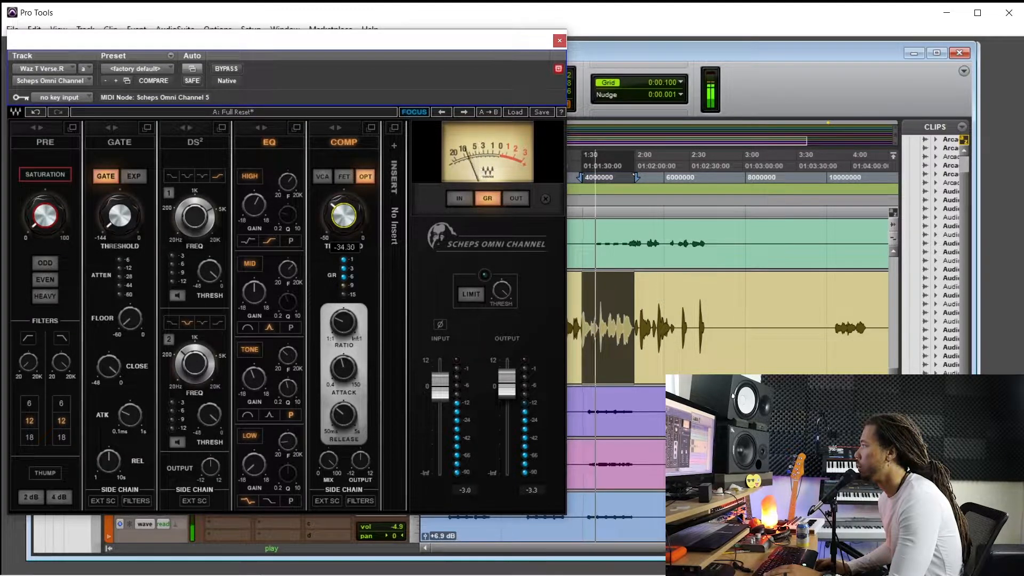
key("space")
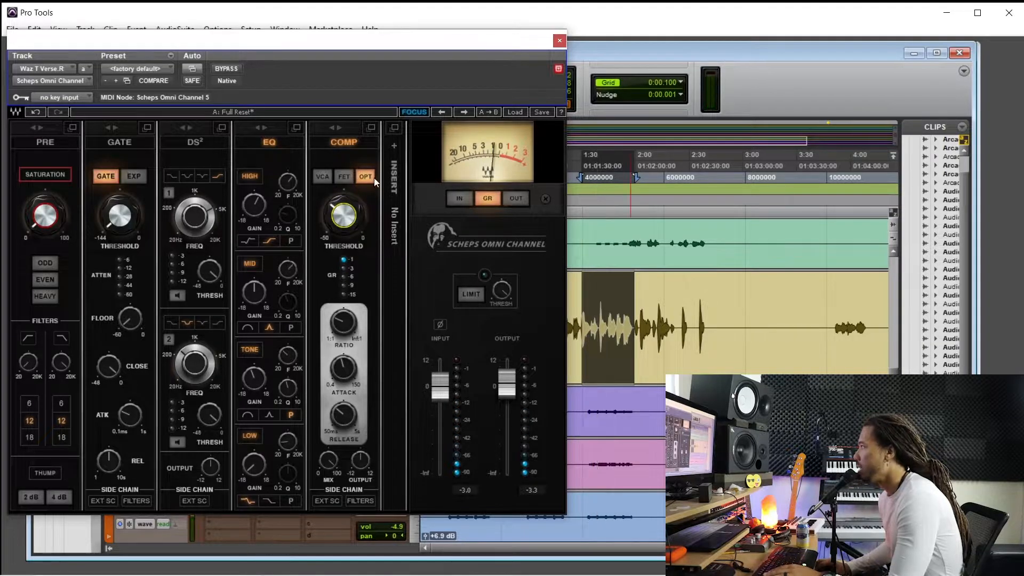
left_click_drag(355, 42, 355, 43)
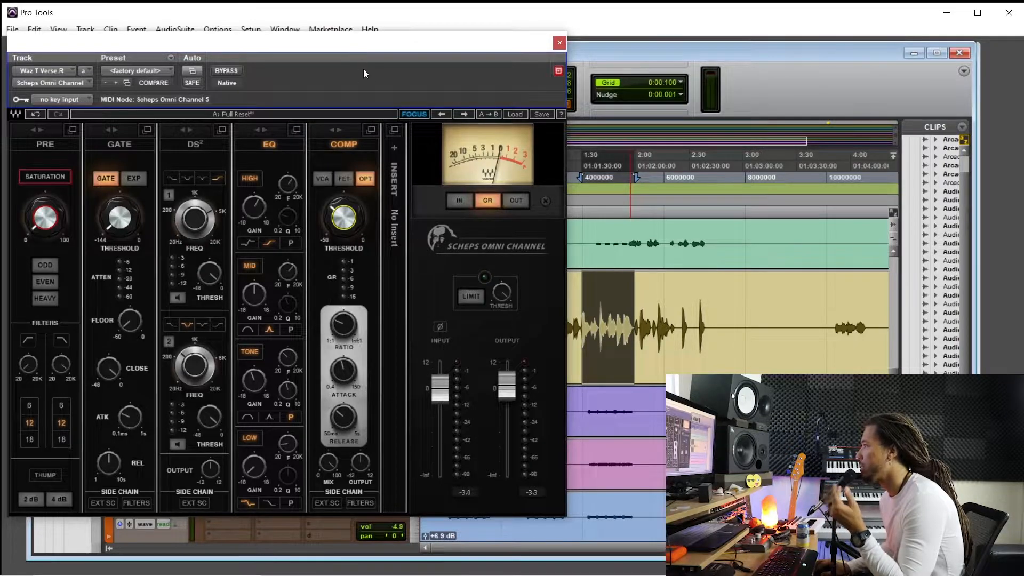
left_click_drag(102, 47, 110, 48)
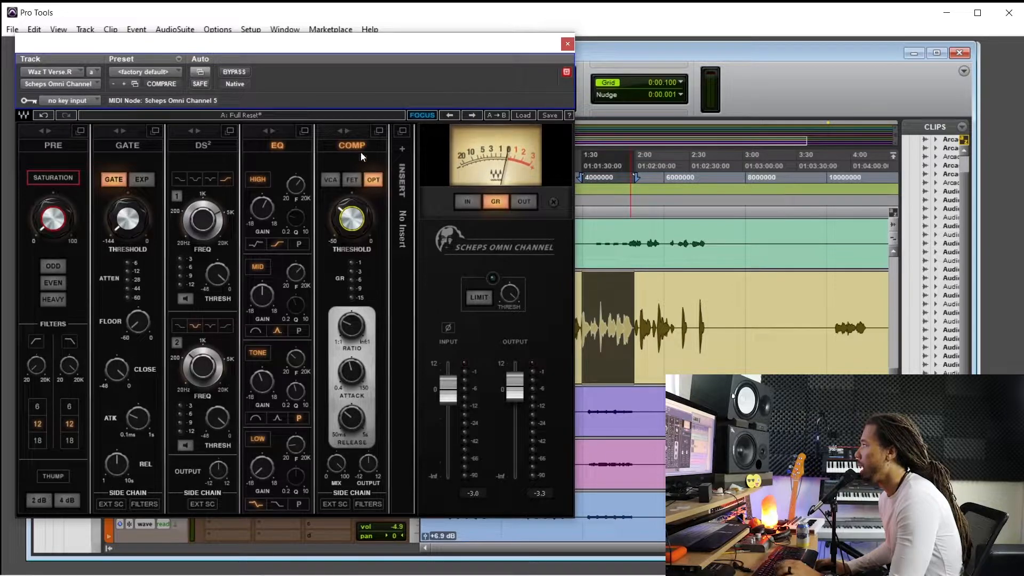
left_click_drag(374, 52, 362, 64)
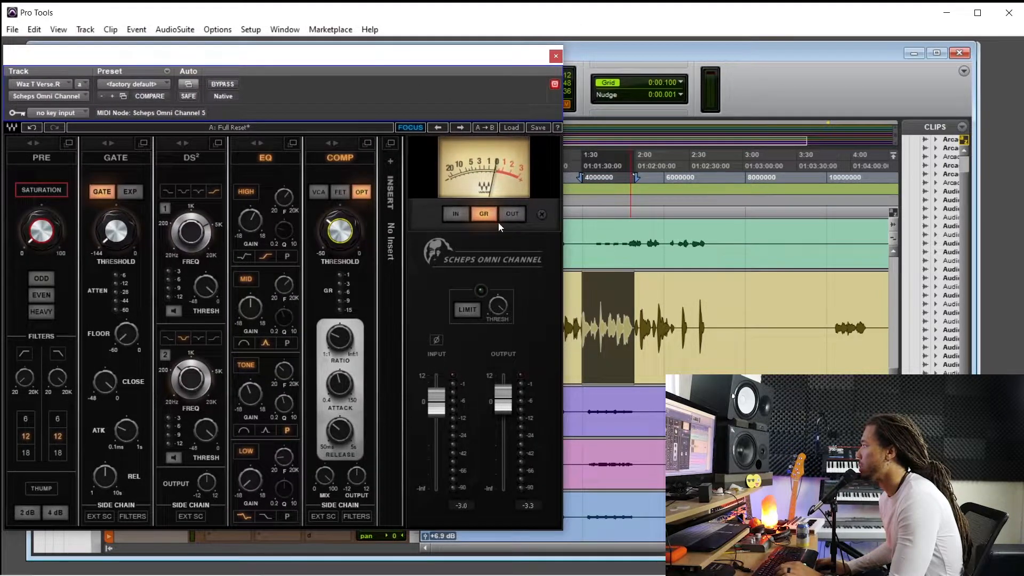
- Unsolo the Waz T Verse.R track and play it in the full mix, fine-tuning the plug-in's output level
left_click(556, 56)
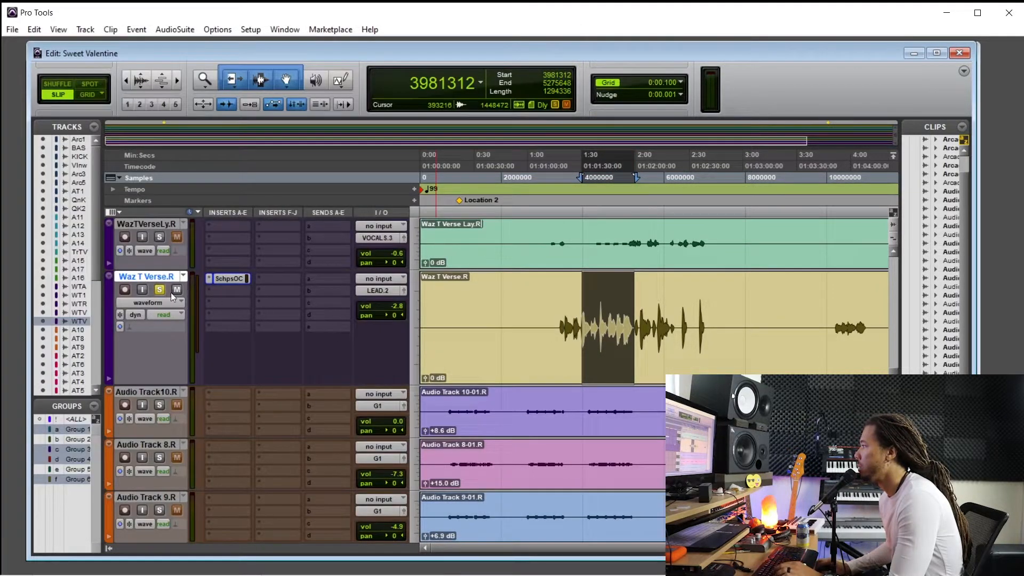
key("space")
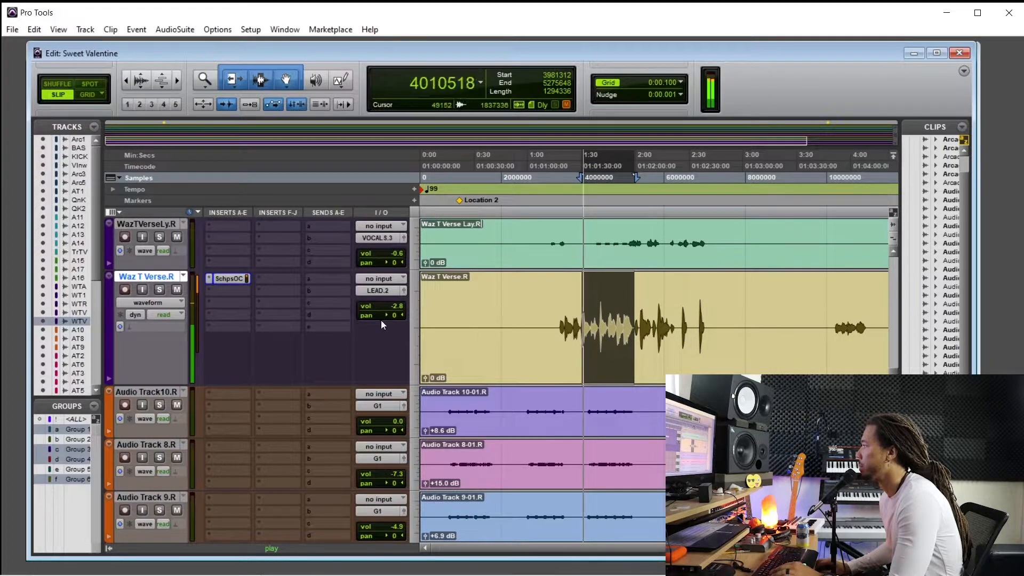
left_click(239, 278)
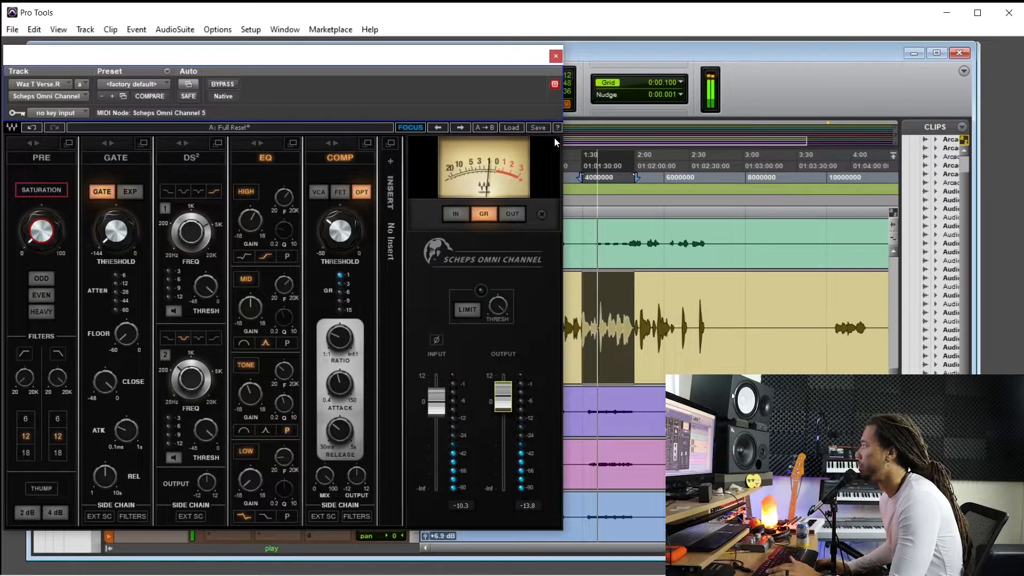
left_click(555, 55)
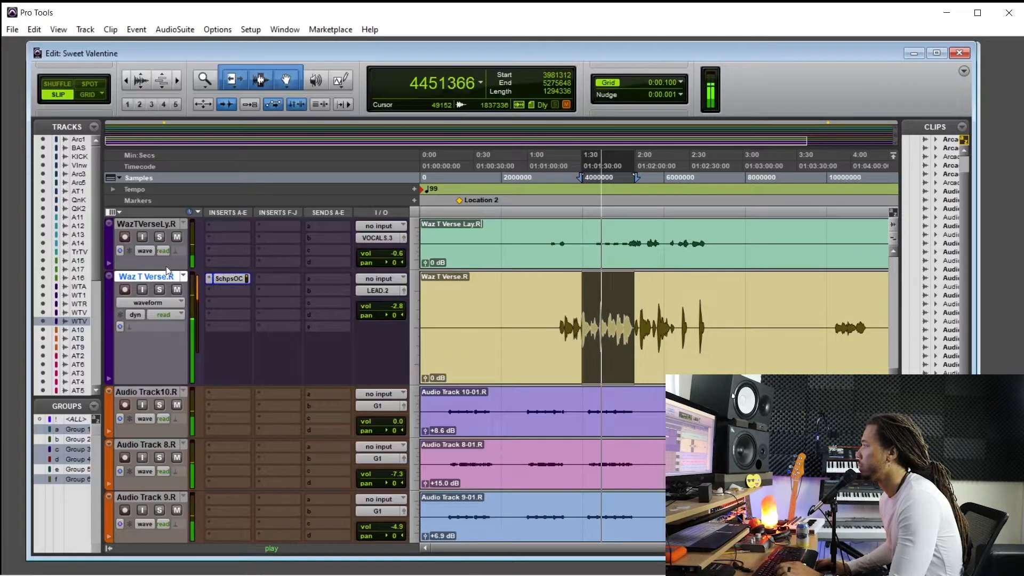
key("space")
- Switch the EQ's mid band to the P shape with a Q of 1.00 and boost it around 1964 Hz during playback
left_click(230, 278)
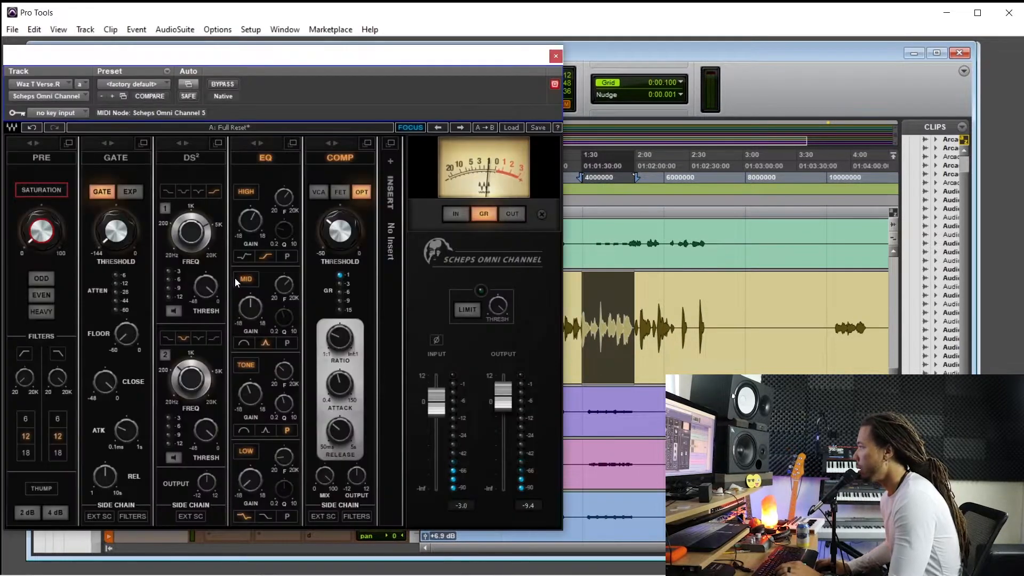
left_click_drag(289, 60, 319, 66)
left_click(294, 260)
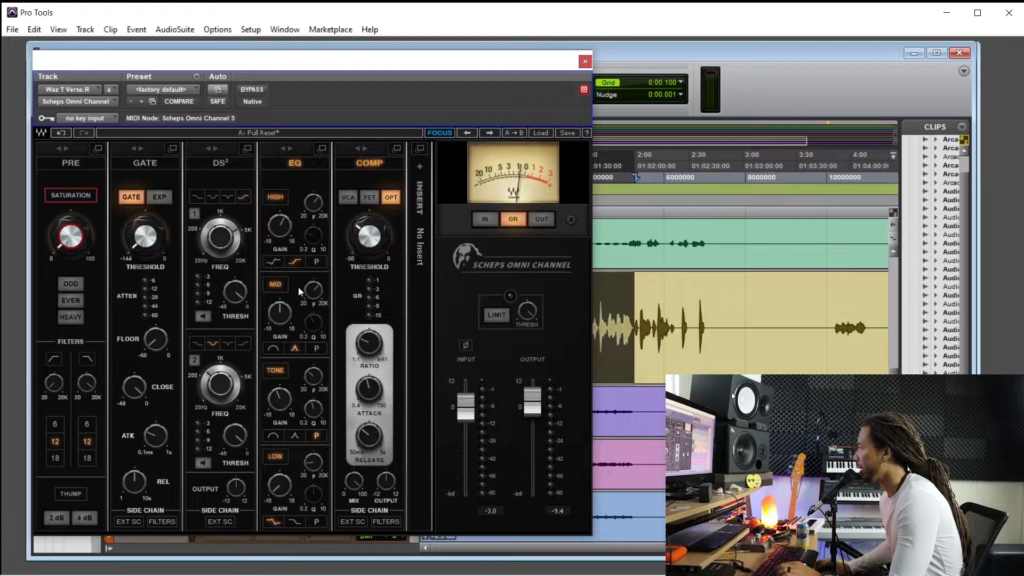
mouse_move(290, 311)
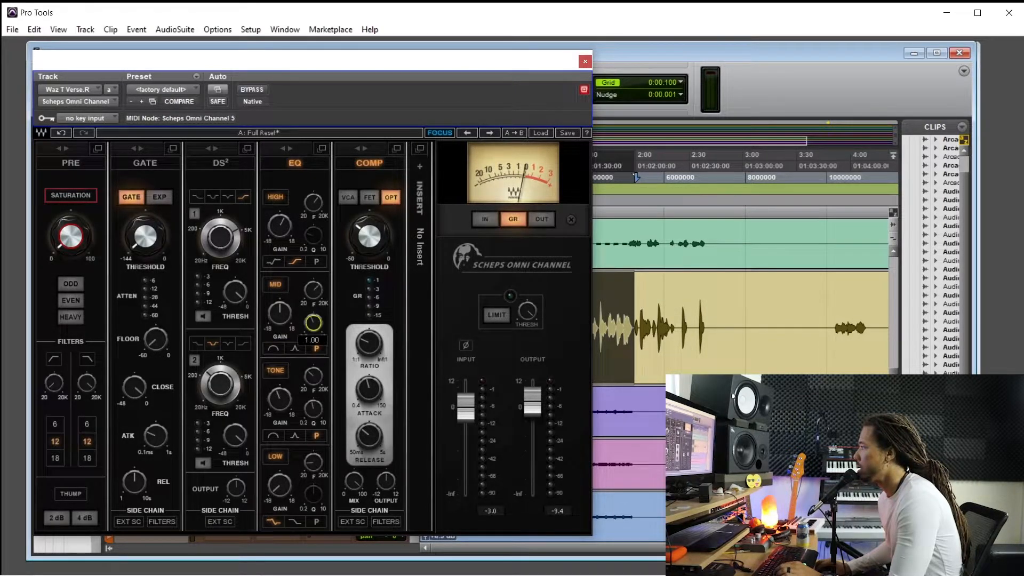
mouse_move(313, 296)
key("space")
left_click_drag(287, 306, 313, 293)
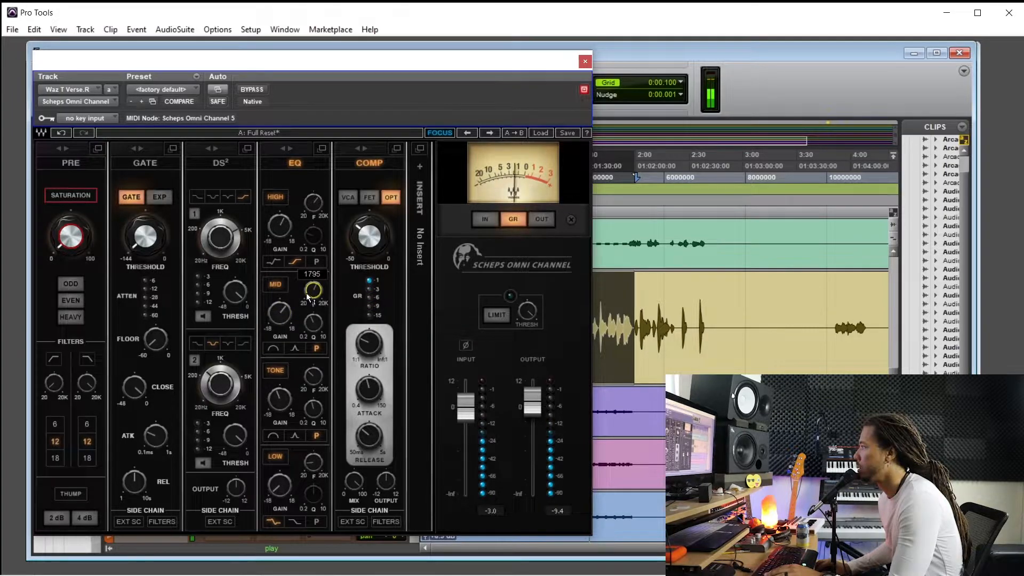
left_click_drag(313, 292, 313, 290)
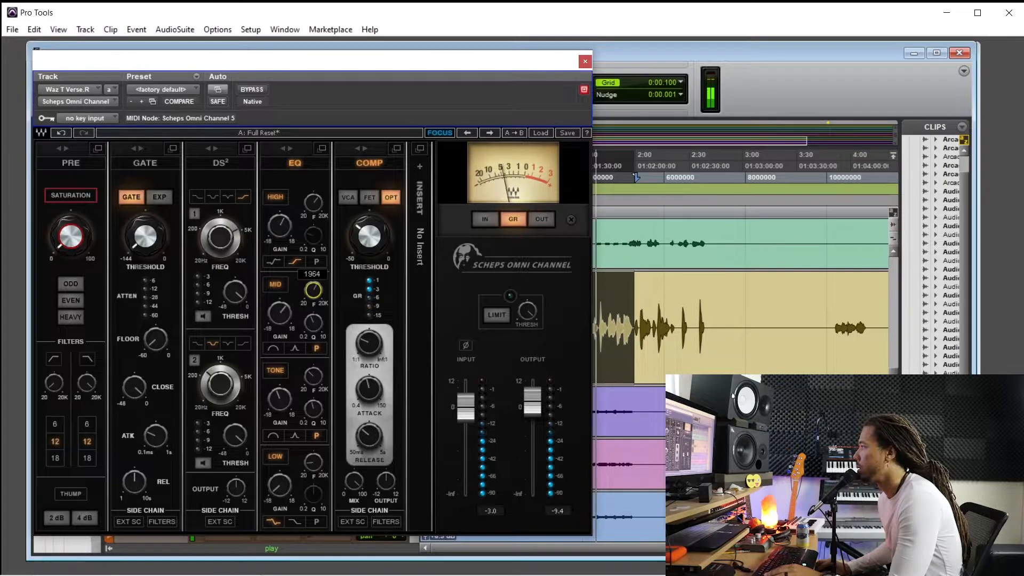
left_click(278, 317)
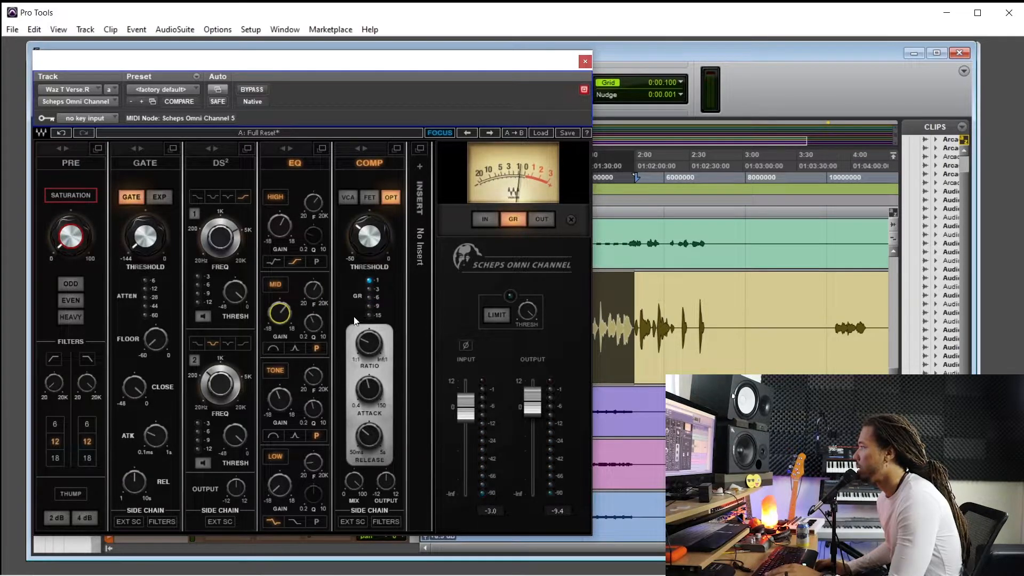
- Lower the compressor mix to 25.6 and raise it again while listening to the vocal
left_click(374, 241)
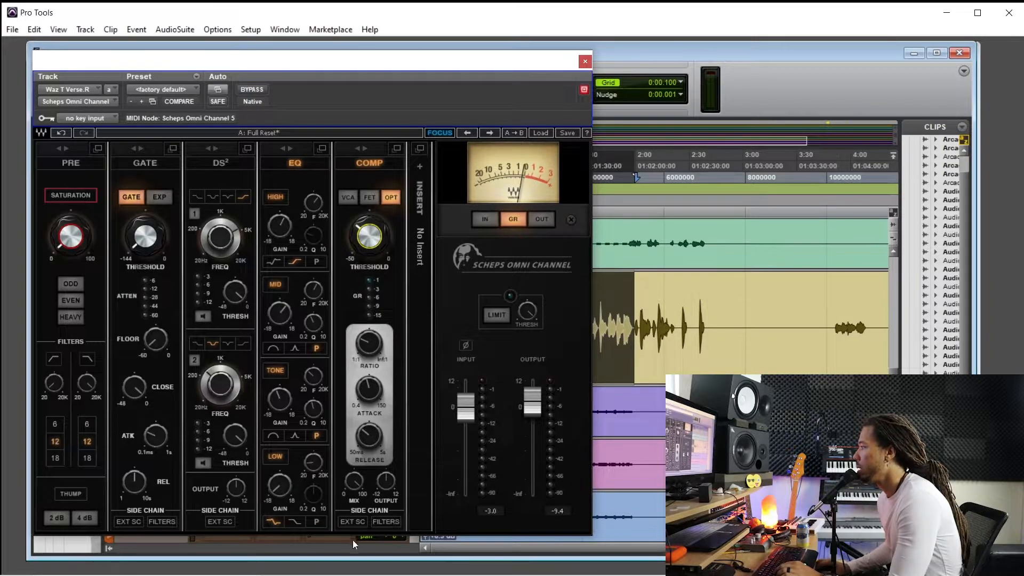
left_click(356, 485)
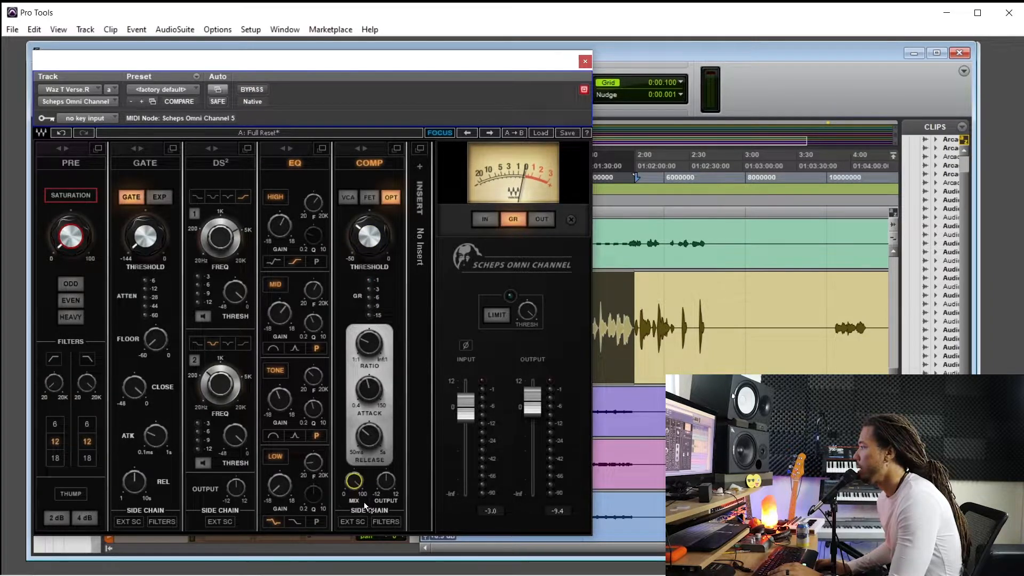
left_click_drag(423, 64, 428, 62)
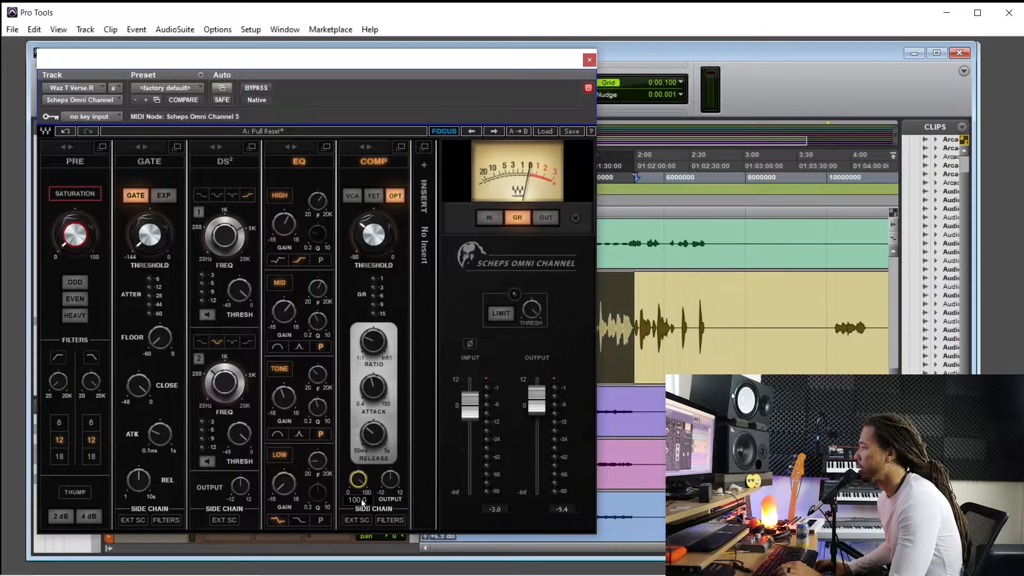
left_click_drag(362, 482, 362, 488)
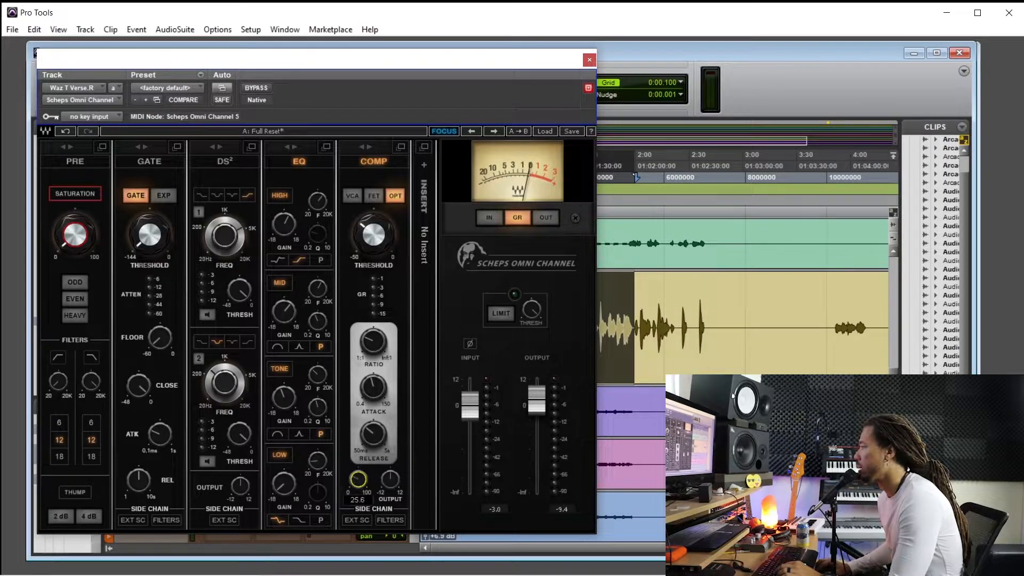
key("space")
left_click_drag(362, 485, 362, 471)
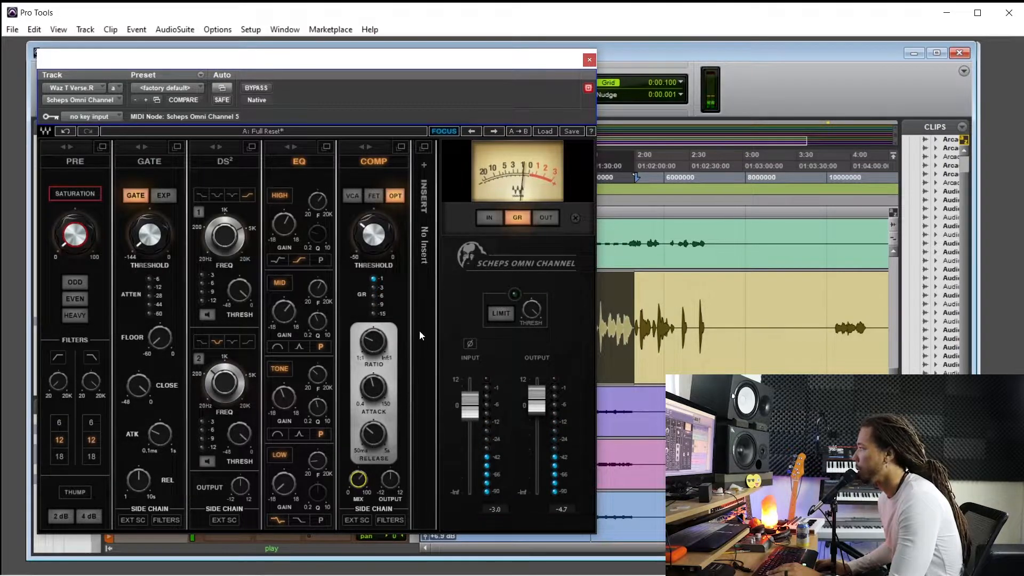
- Try the compressor threshold at about -36.15 on the playing vocal and settle on about -32.10
left_click_drag(374, 237, 376, 243)
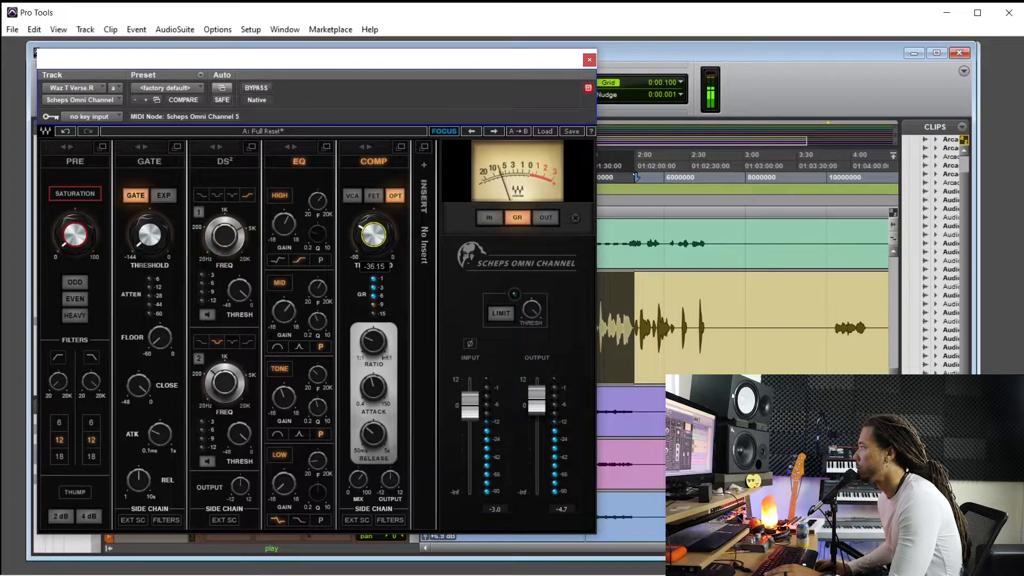
left_click_drag(376, 241, 377, 243)
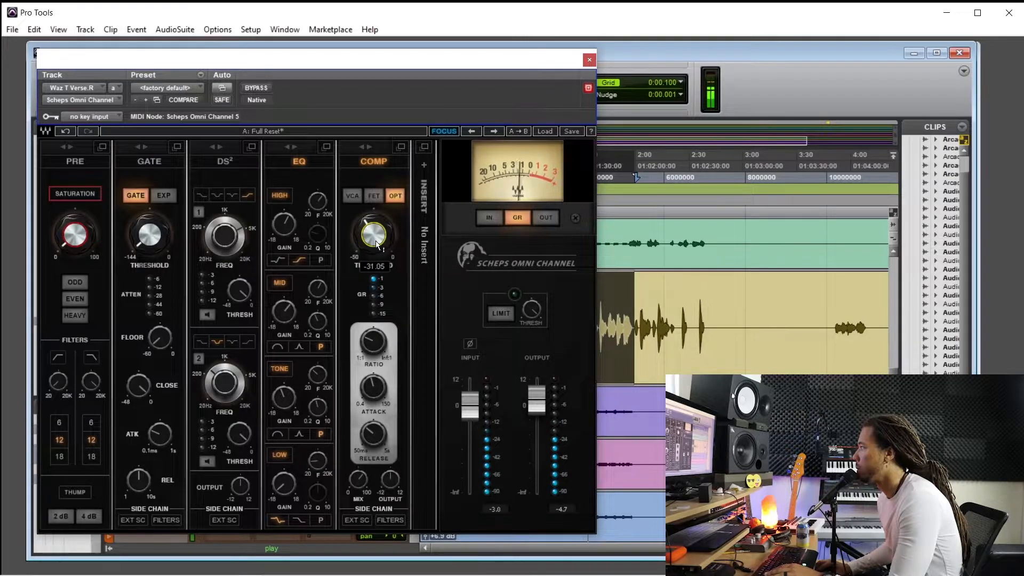
key("space")
- Unsolo the vocal, play it in the full mix and raise the plug-in's output level slightly
left_click(589, 60)
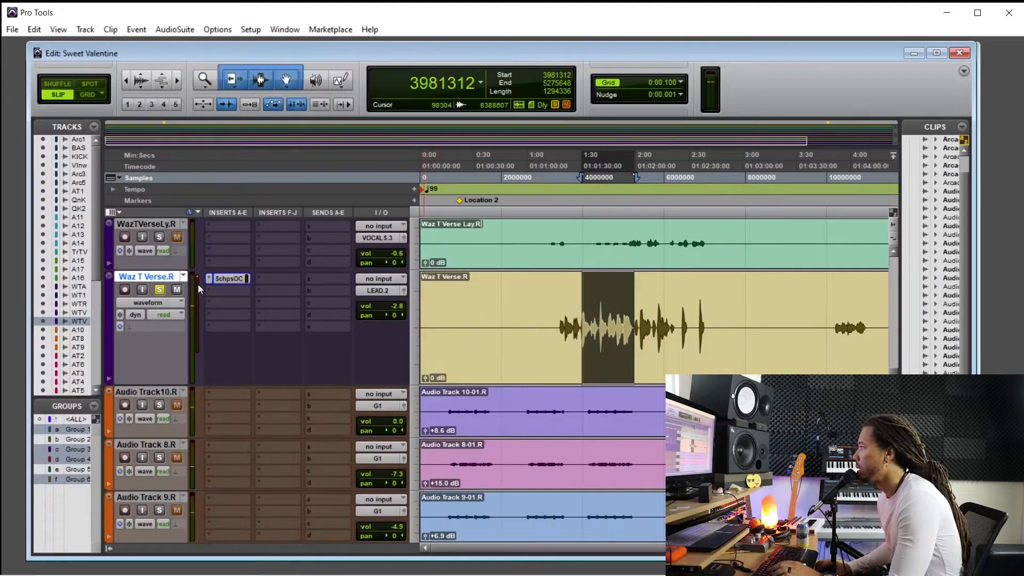
left_click(162, 293)
key("space")
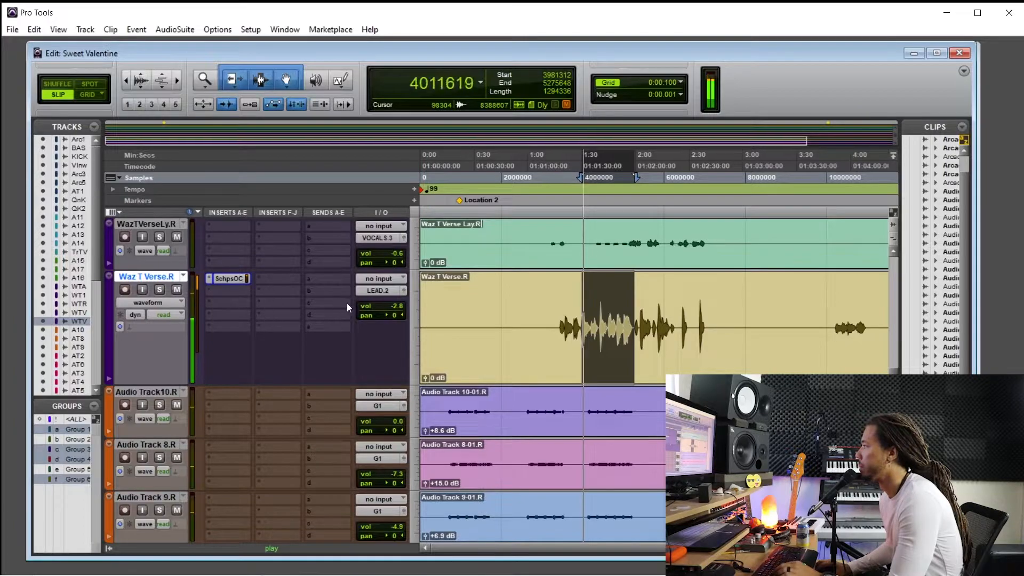
left_click(235, 278)
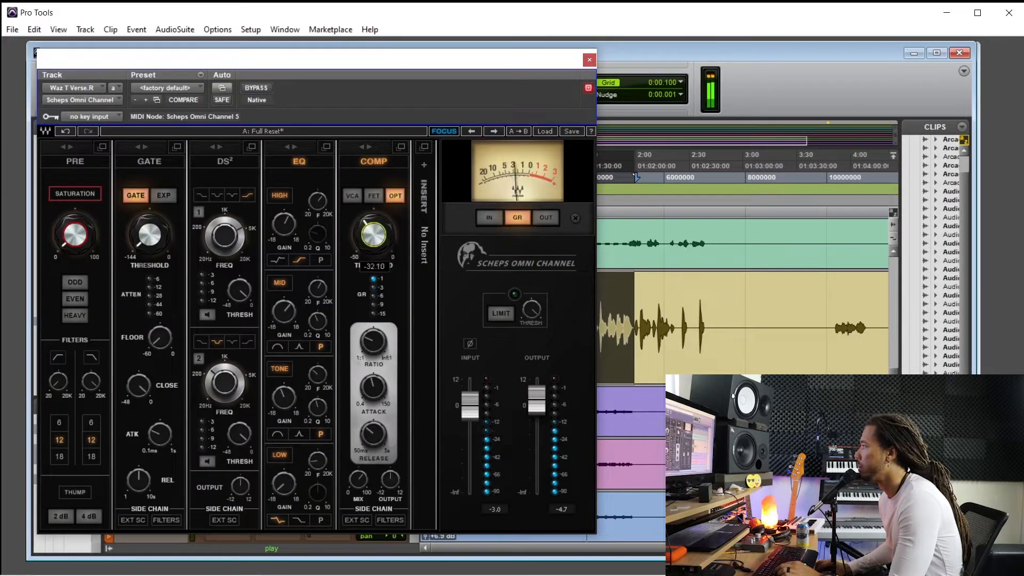
left_click_drag(541, 410, 541, 409)
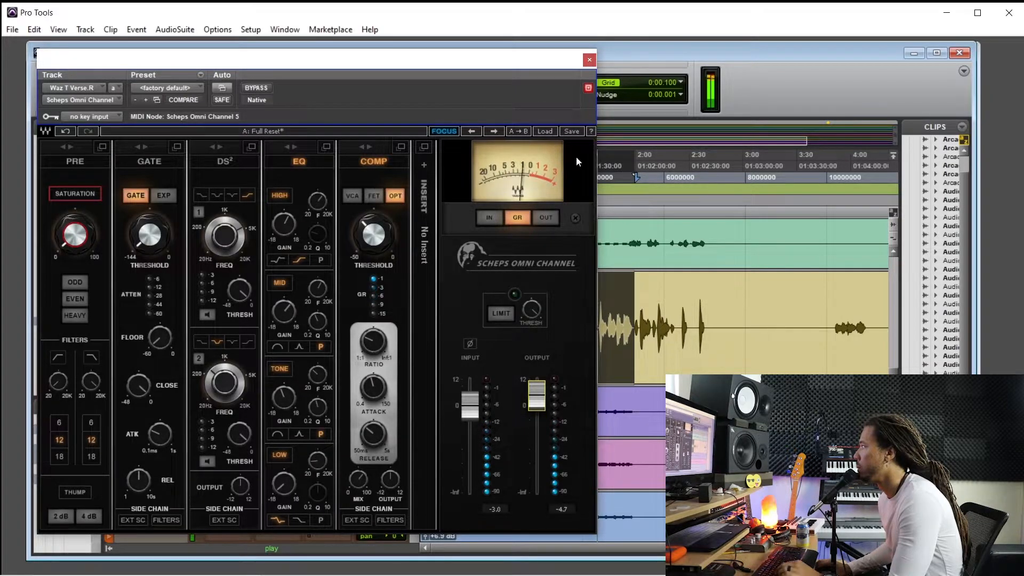
left_click(590, 60)
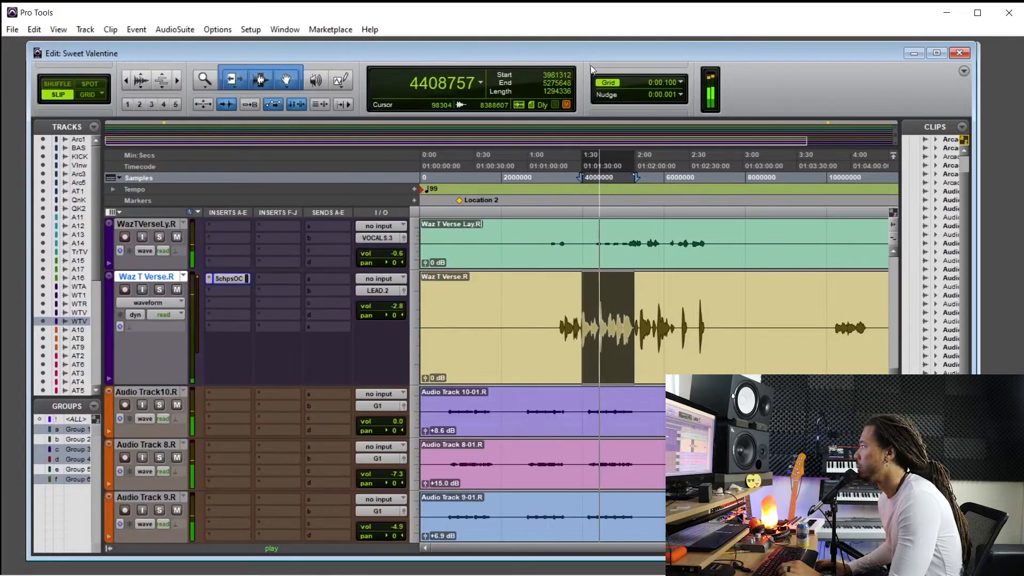
- Fine-tune the plug-in's output level and compressor threshold against the mix, and stop playback
left_click(233, 279)
left_click_drag(538, 404, 538, 405)
left_click_drag(385, 240, 385, 240)
left_click_drag(538, 406, 538, 407)
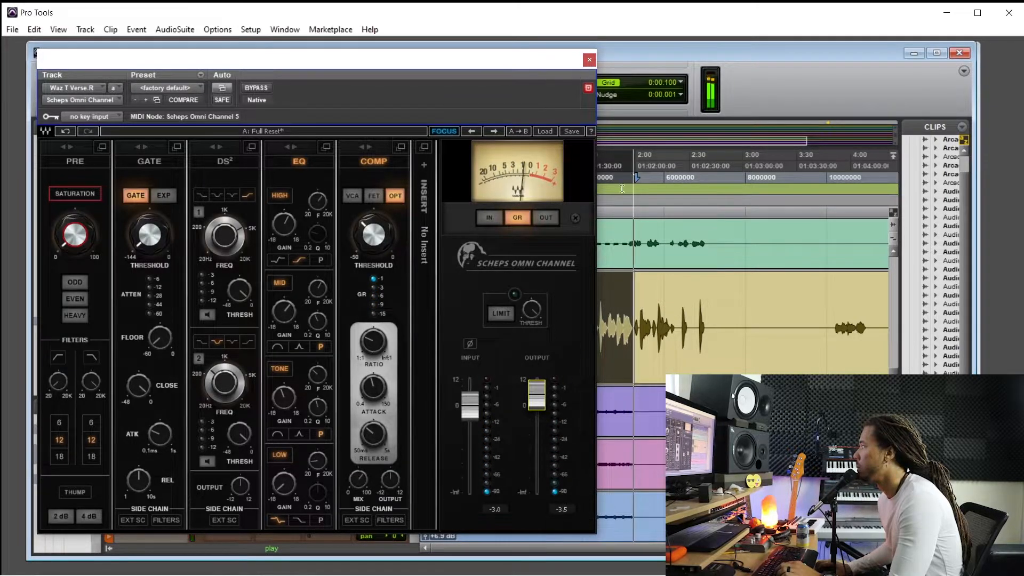
left_click(589, 60)
key("space")
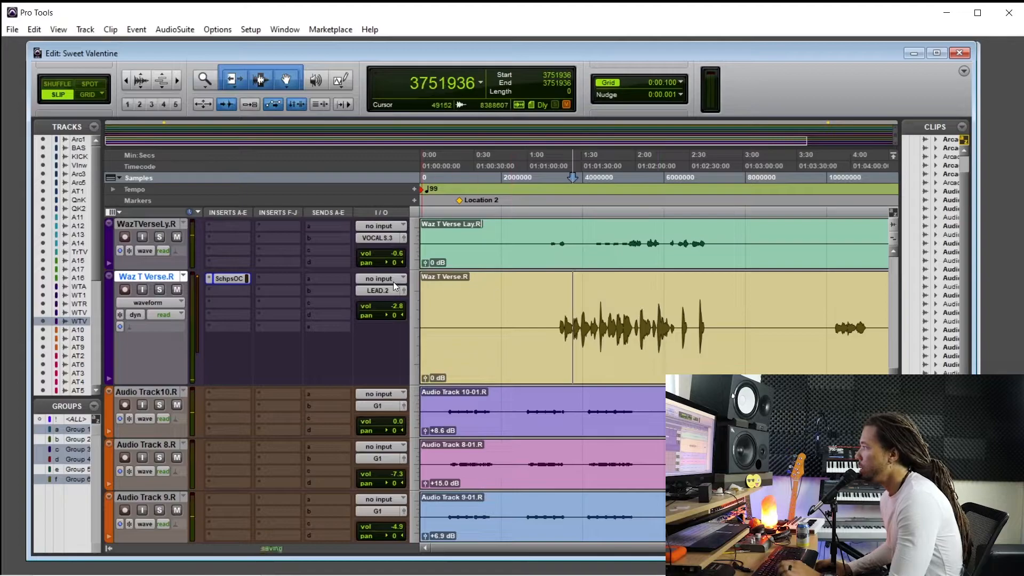
- Add a send from the Waz T Verse.R track to the stereo PLATE track
left_click(322, 278)
mouse_move(377, 329)
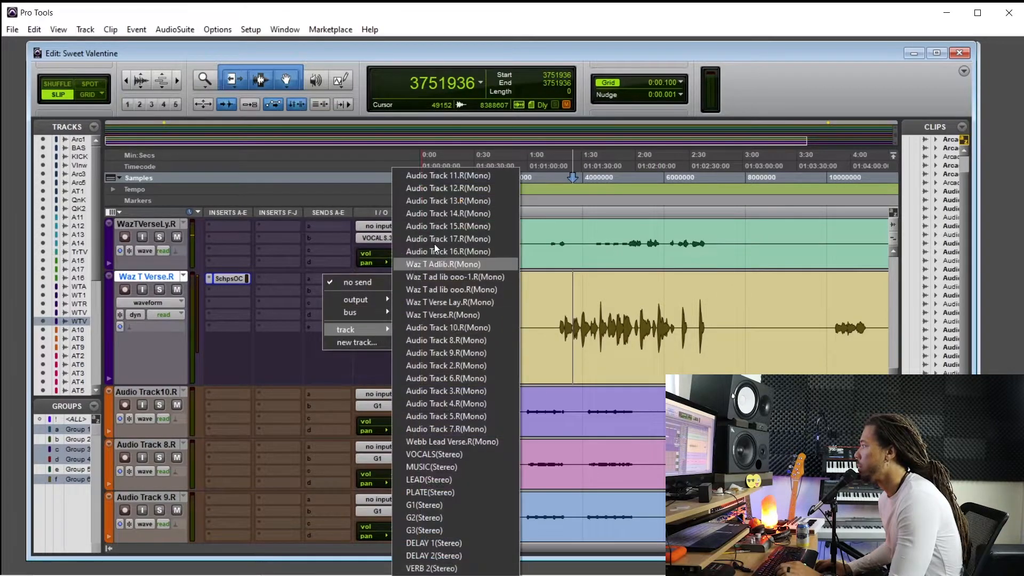
left_click(431, 492)
- Play the soloed verse from near its start and set the PLATE send level to about -17.4
left_click(557, 314)
left_click(561, 314)
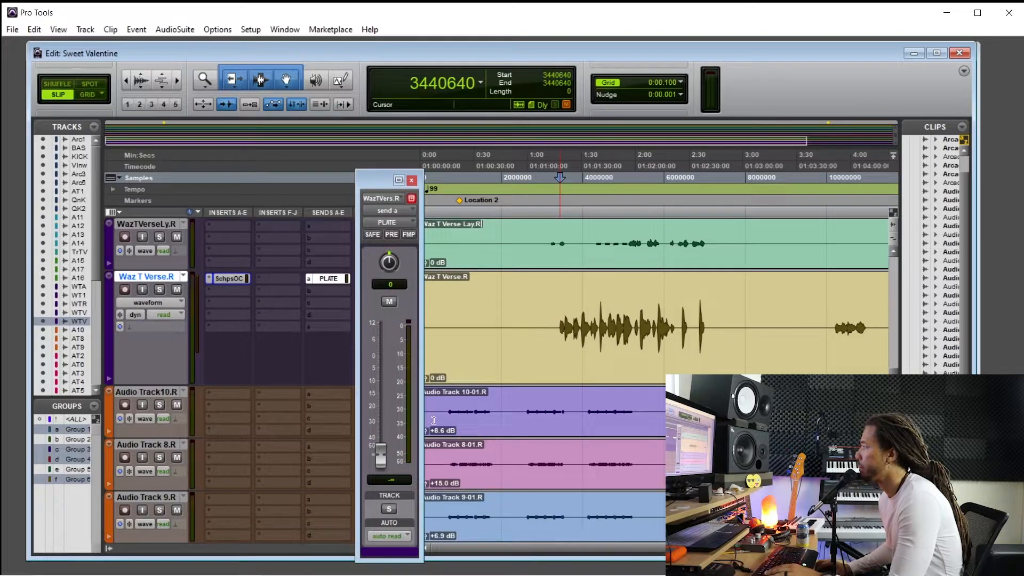
key("space")
key("space")
left_click(572, 311)
key("space")
left_click_drag(380, 459, 384, 394)
left_click(160, 289)
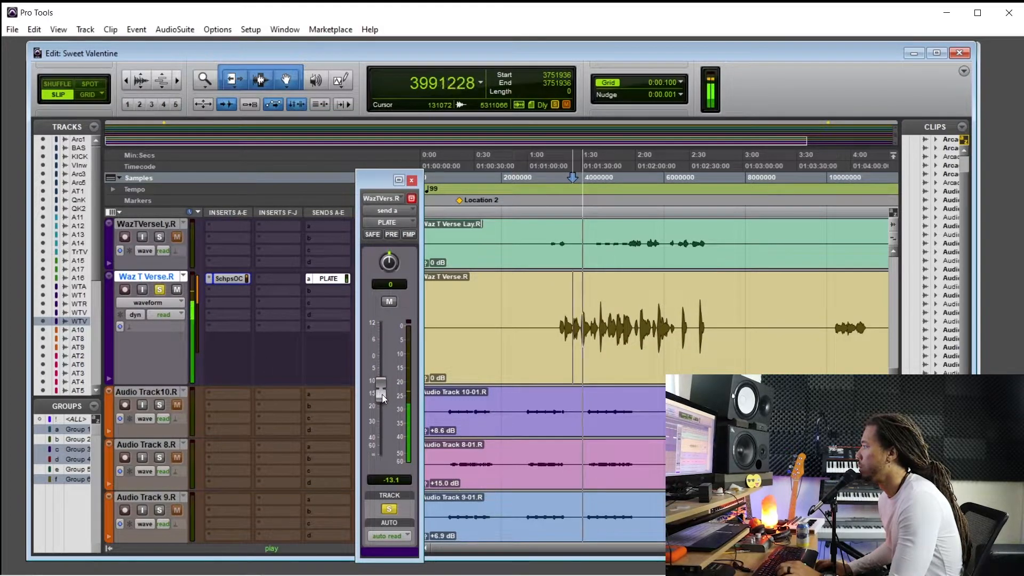
left_click_drag(382, 407, 379, 502)
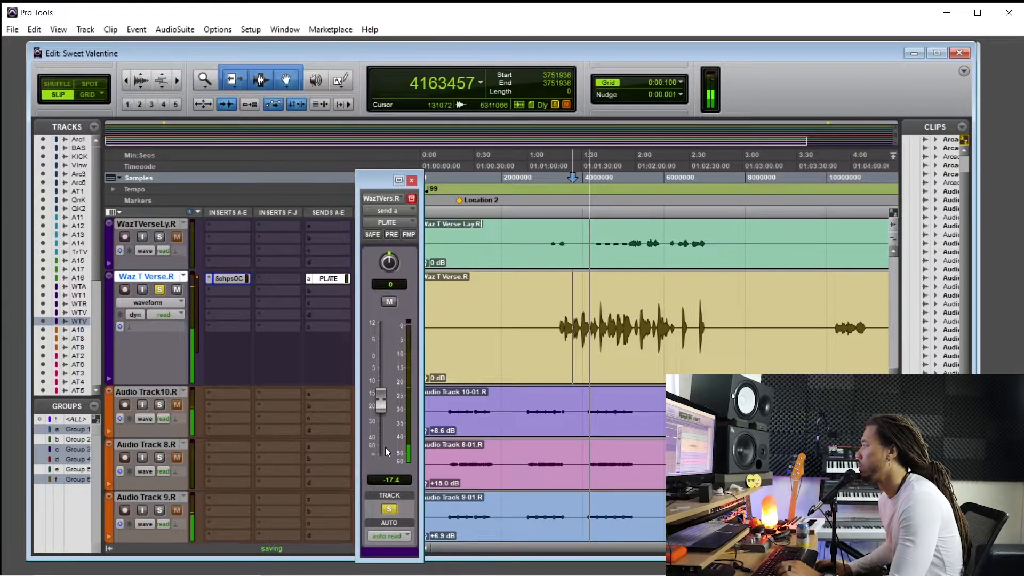
left_click_drag(380, 406, 382, 410)
- Close the send window, unsolo the vocal and set the Waz T Verse.R track volume to -2.7
left_click(411, 180)
left_click(160, 289)
left_click_drag(388, 308, 391, 313)
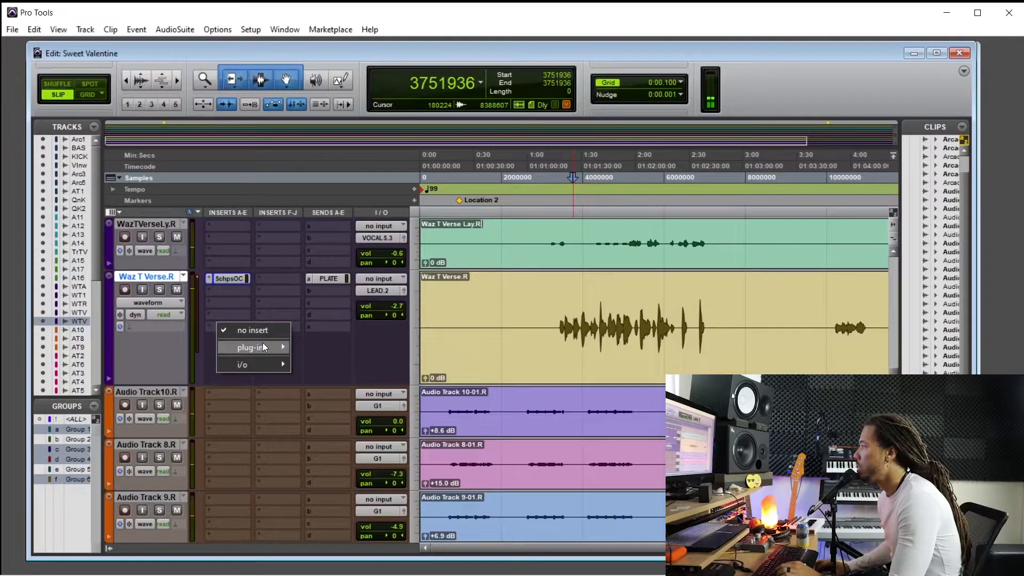
mouse_move(262, 346)
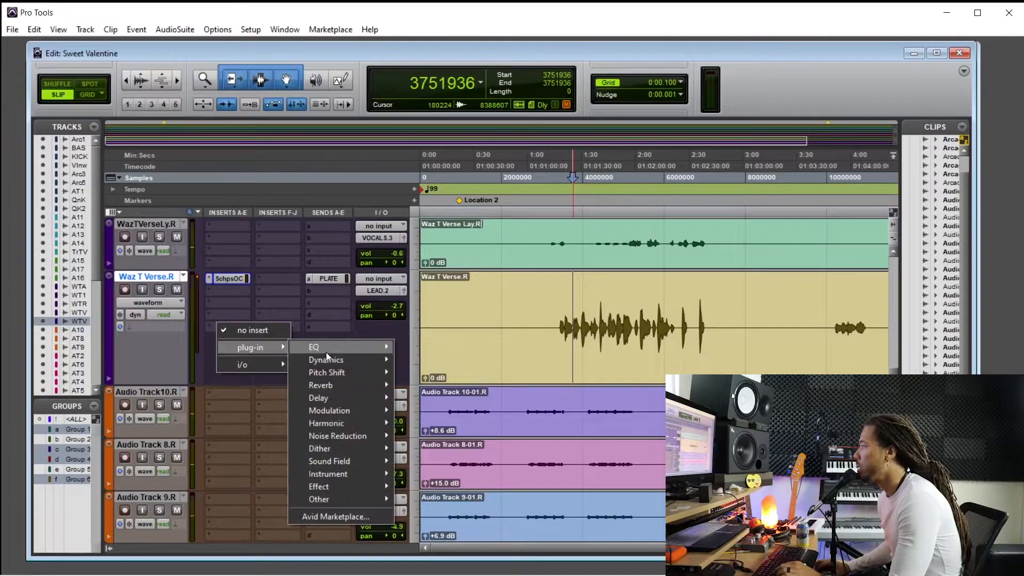
mouse_move(337, 359)
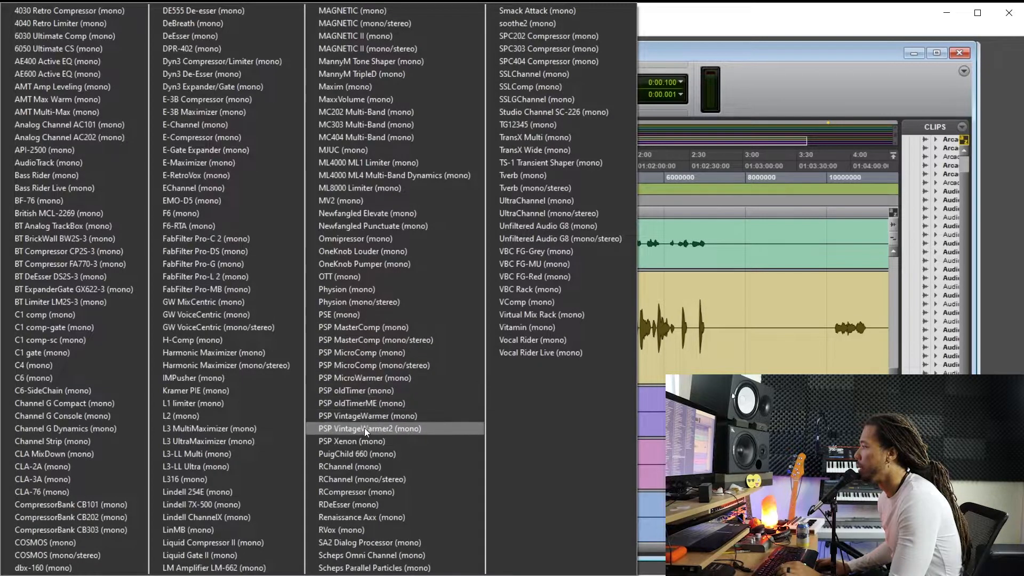
left_click(383, 515)
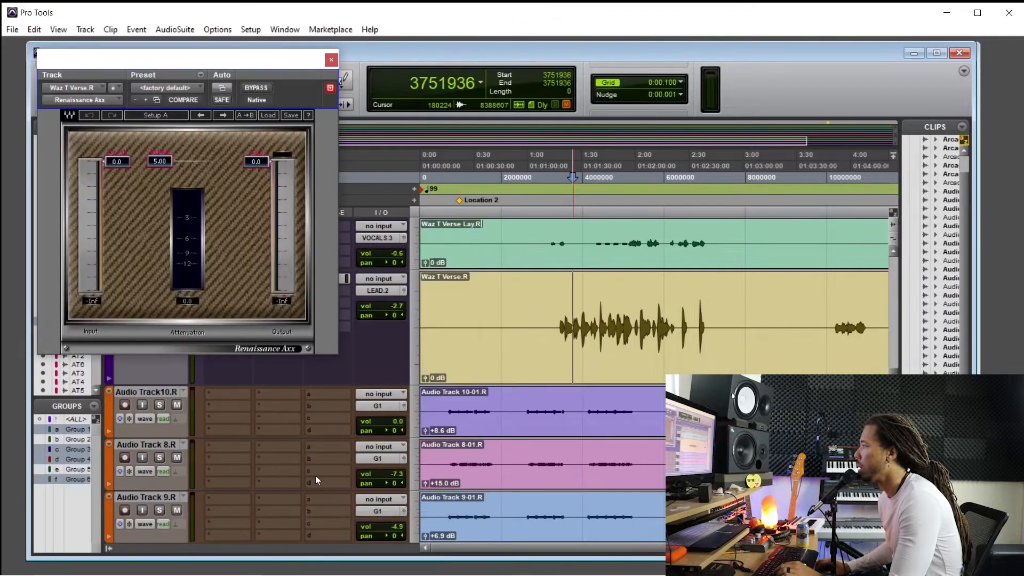
left_click(331, 60)
- Load the mono RVox plug-in into the fifth insert slot of the Waz T Verse.R track
left_click(217, 327)
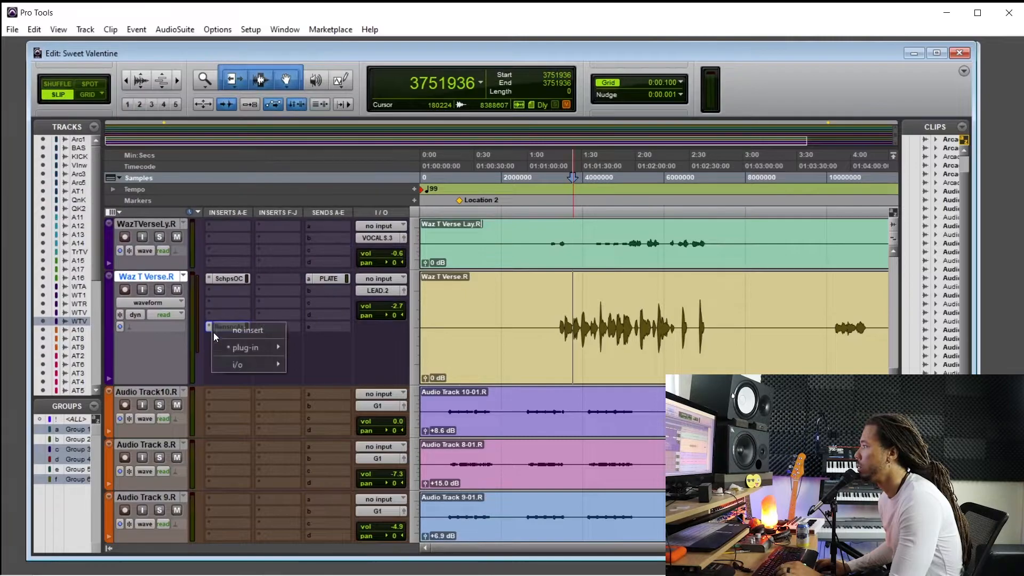
mouse_move(362, 360)
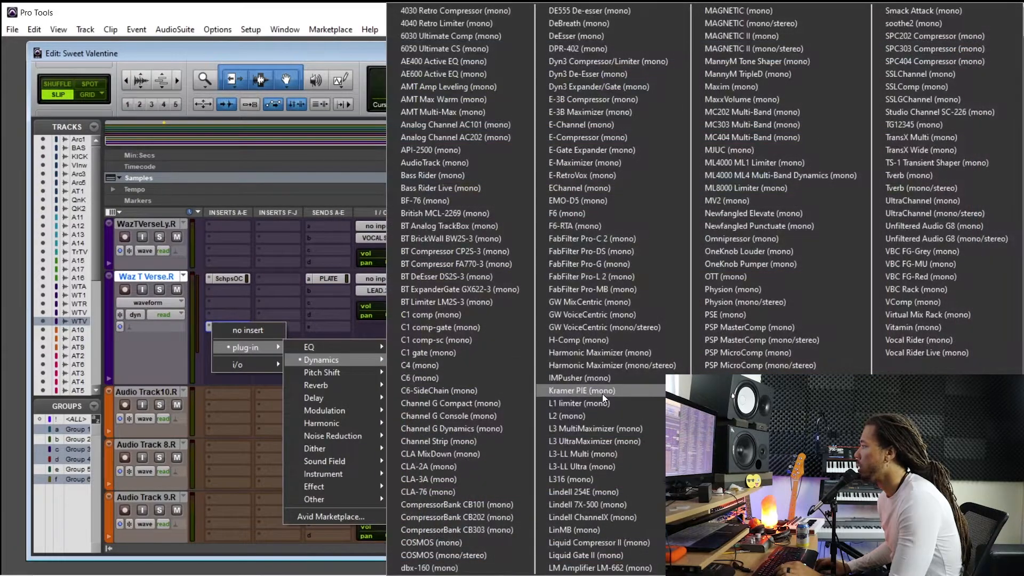
left_click(739, 490)
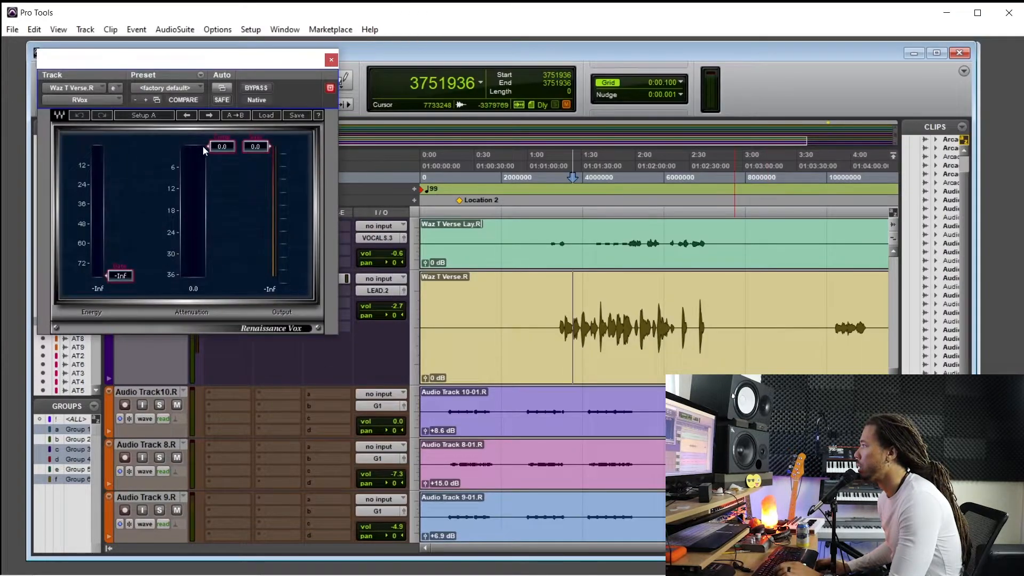
- Play a selected stretch of the verse, set RVox compression to about -5.7 and gain to about -4.8, and close the plug-in
left_click_drag(589, 321, 675, 322)
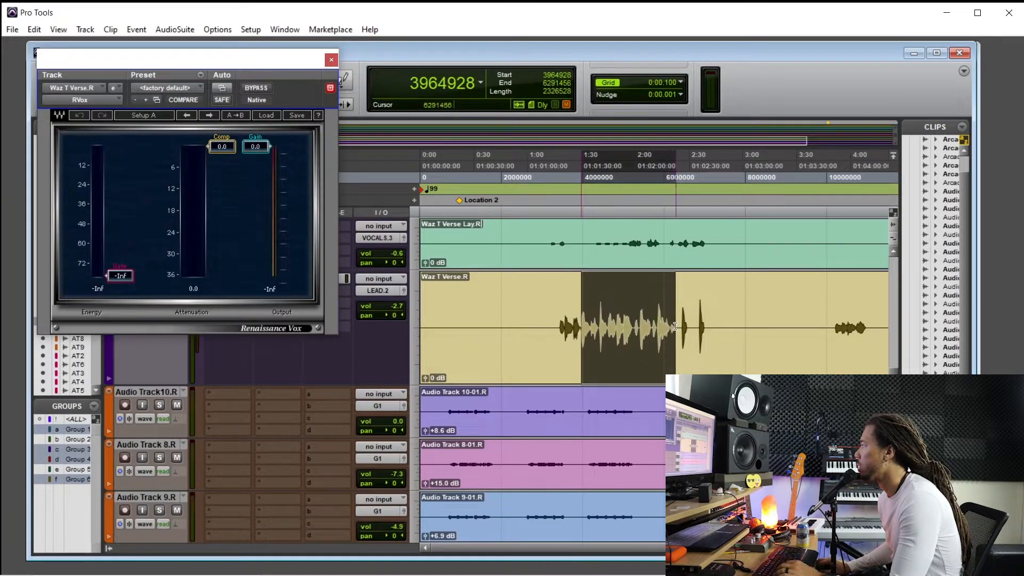
key("space")
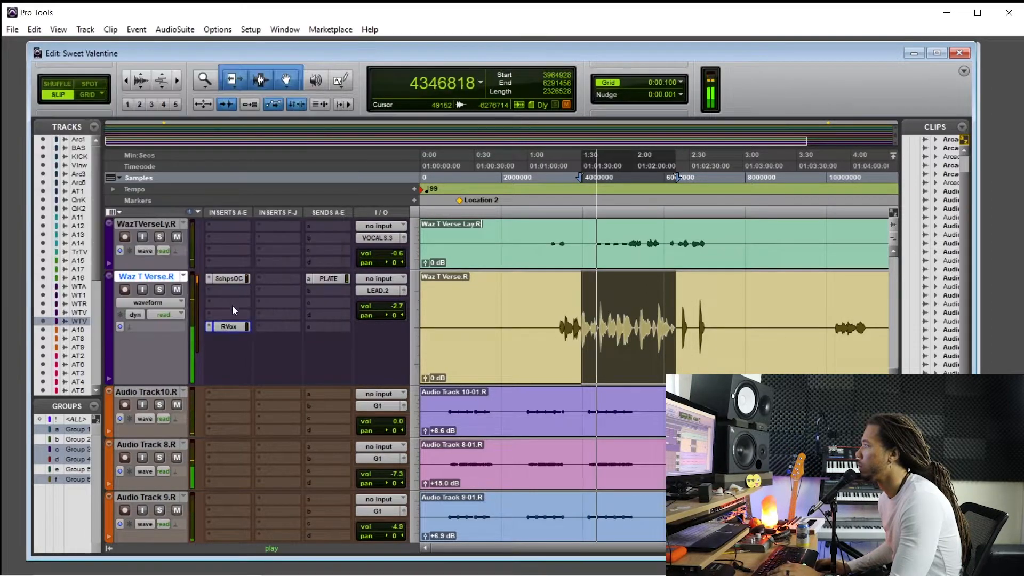
left_click_drag(257, 170, 260, 166)
left_click(224, 167)
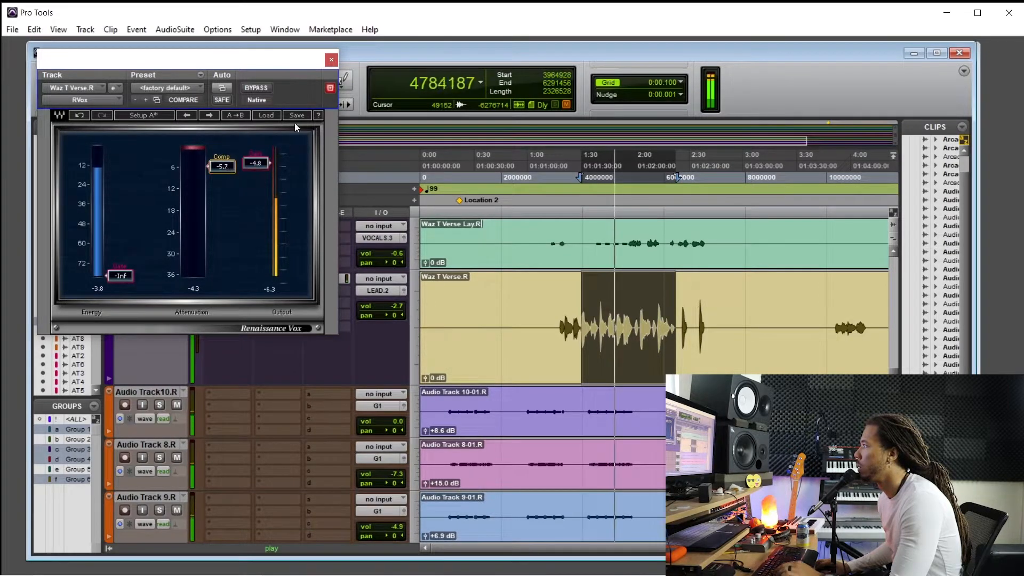
left_click(332, 60)
- Reopen Scheps Omni Channel on the vocal and fine-tune the EQ high band's gain while the selection plays
left_click(234, 278)
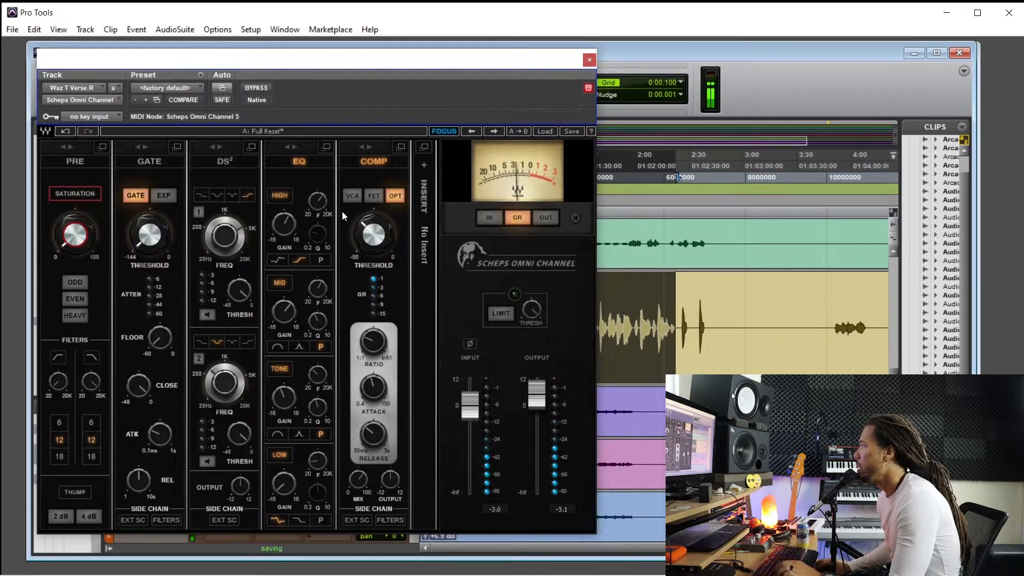
left_click_drag(417, 64, 354, 74)
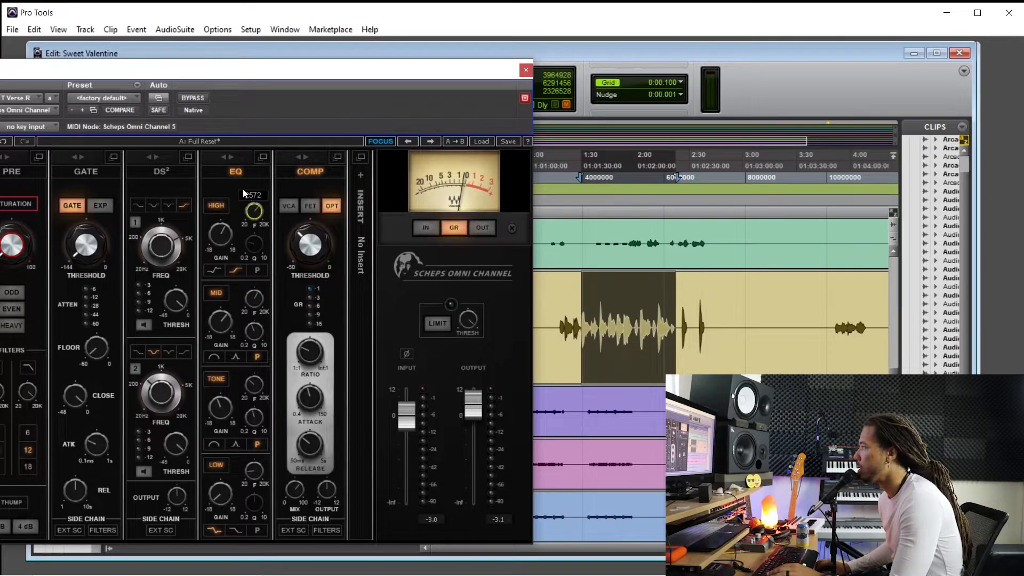
key("space")
left_click_drag(220, 234, 217, 239)
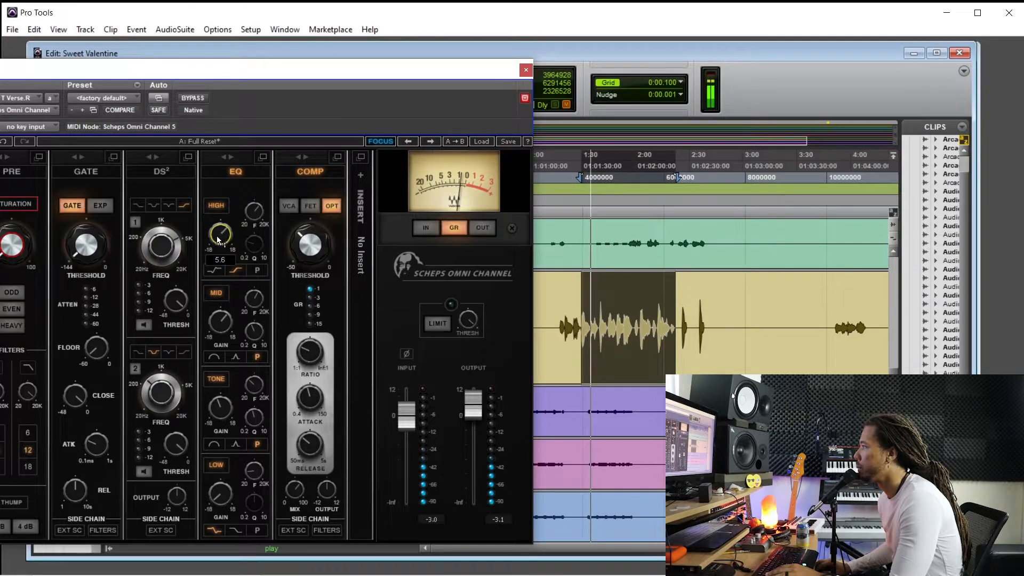
mouse_move(220, 233)
left_mouse_down()
mouse_move(253, 203)
mouse_move(224, 228)
left_mouse_up()
key("space")
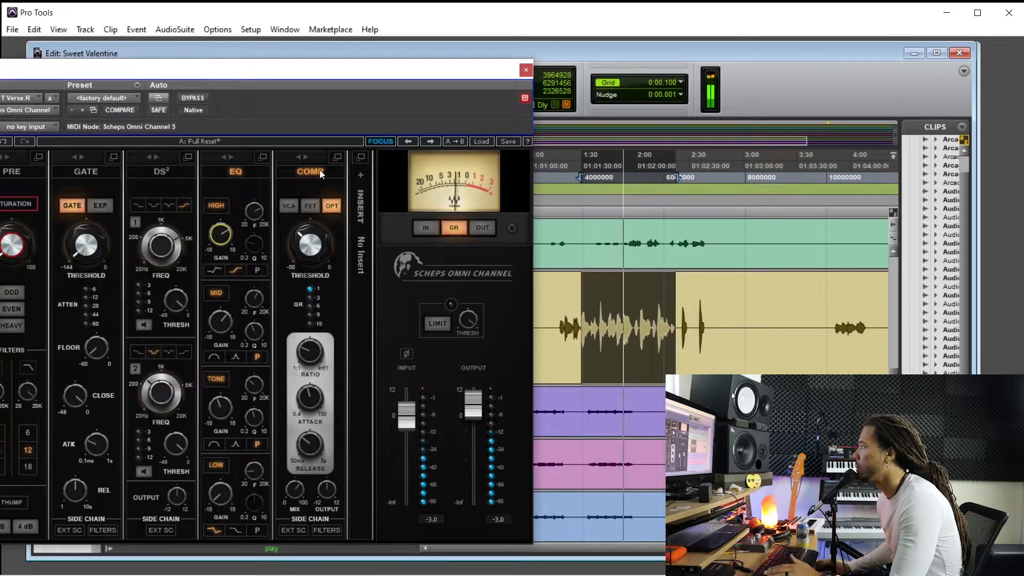
- Enable the DS² de-esser, tune its first band's frequency and threshold during playback, and close the plug-in window
left_click_drag(333, 71, 352, 78)
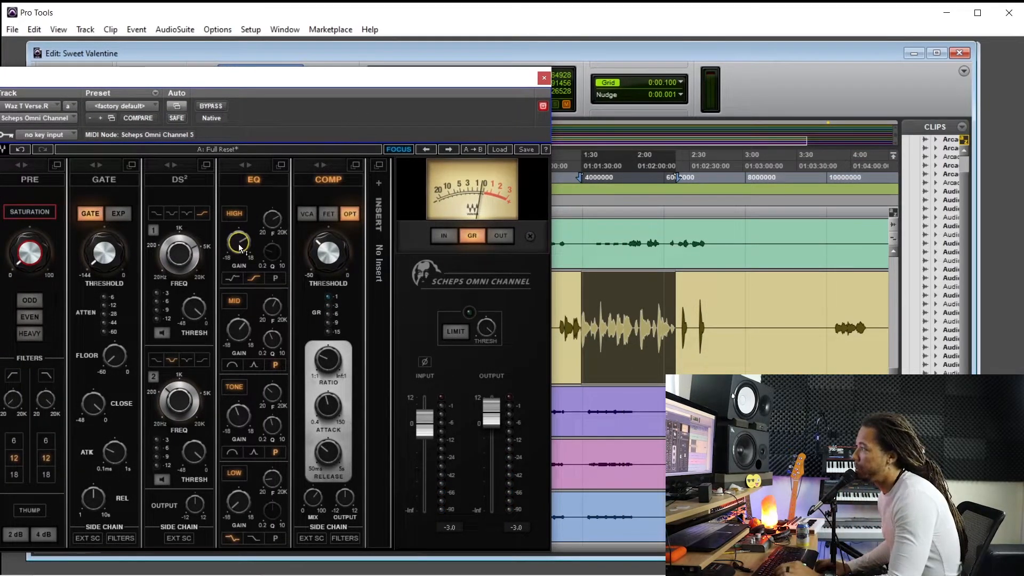
left_click_drag(265, 80, 282, 78)
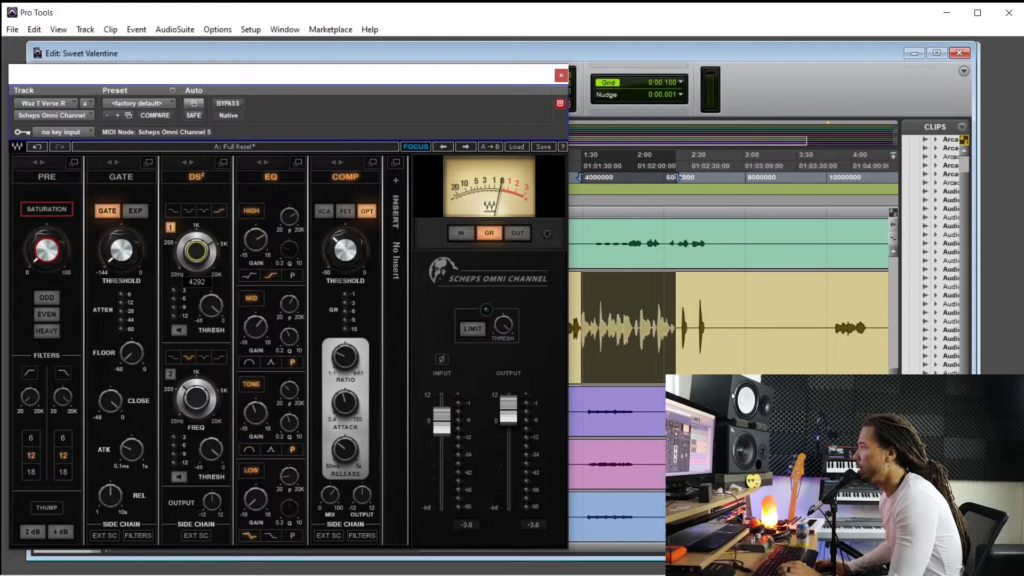
left_click_drag(449, 80, 771, 105)
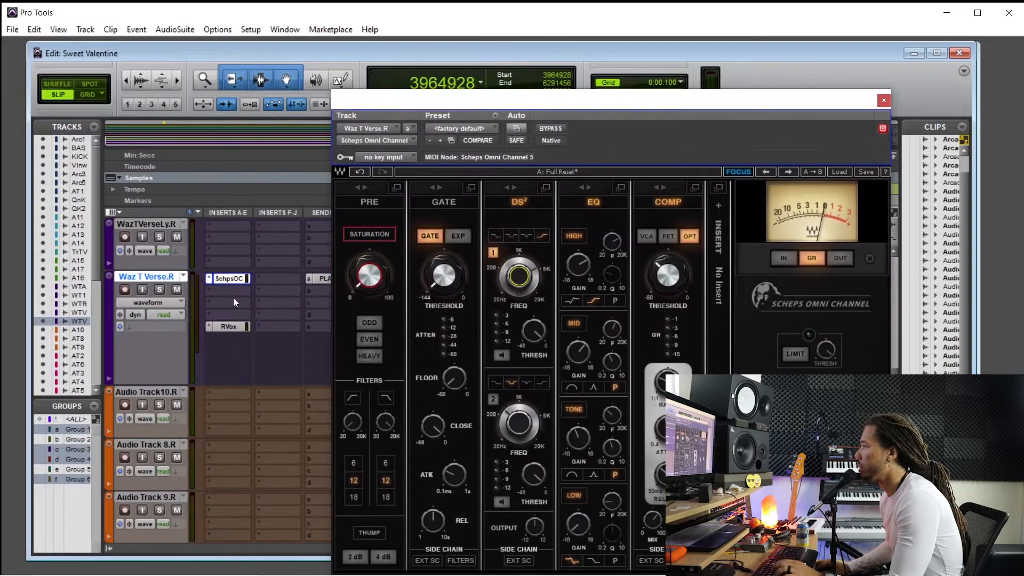
left_click_drag(546, 102, 234, 81)
key("space")
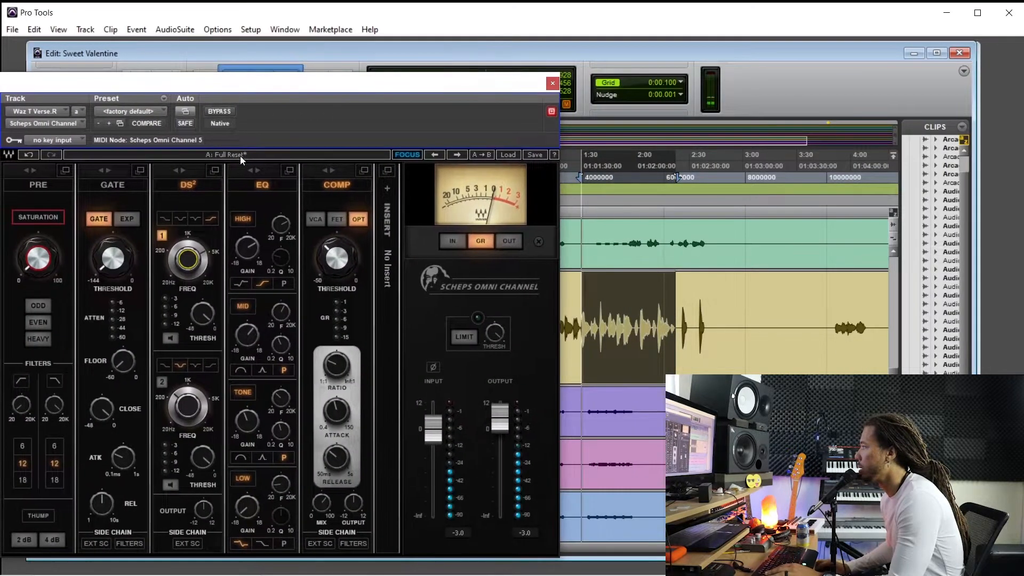
mouse_move(205, 314)
left_mouse_down()
mouse_move(205, 348)
mouse_move(199, 311)
left_mouse_up()
left_click_drag(187, 260, 188, 256)
left_click_drag(202, 314, 206, 323)
key("space")
left_click(552, 83)
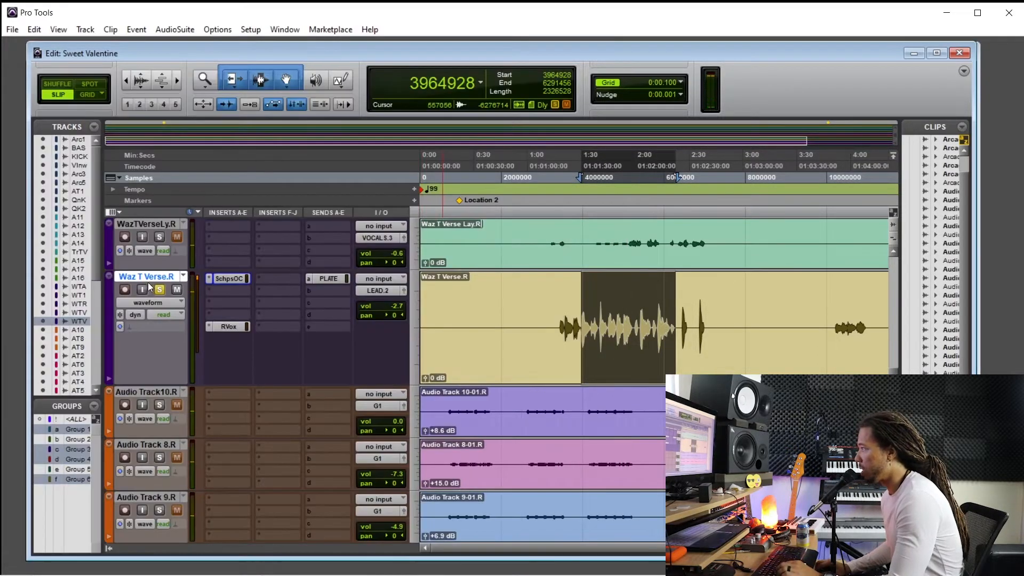
- Play the verse from near its start with the full mix and set the Waz T Verse.R track volume to -1.4
left_click(599, 300)
left_click(584, 299)
left_click(577, 299)
key("space")
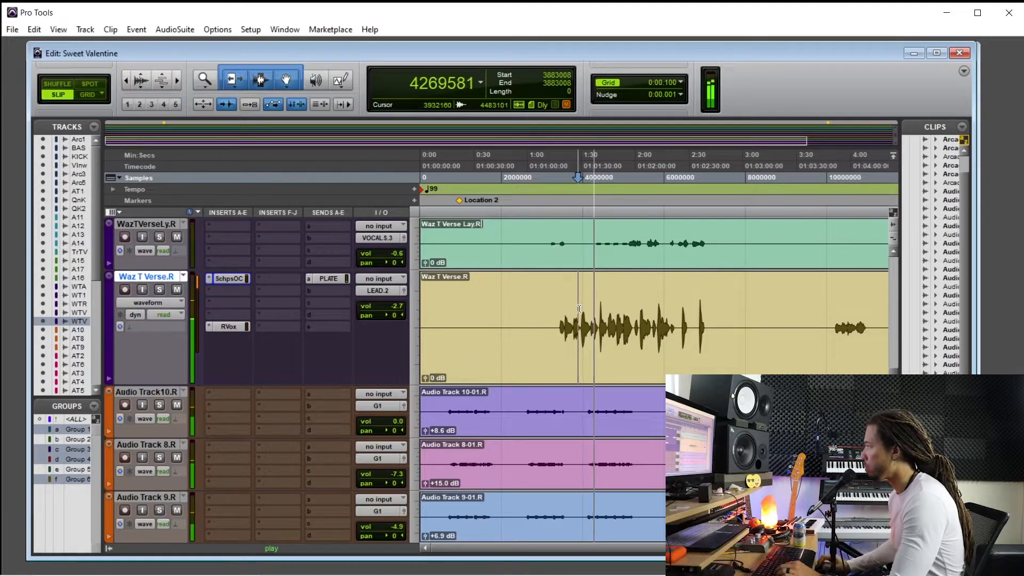
left_click(388, 305)
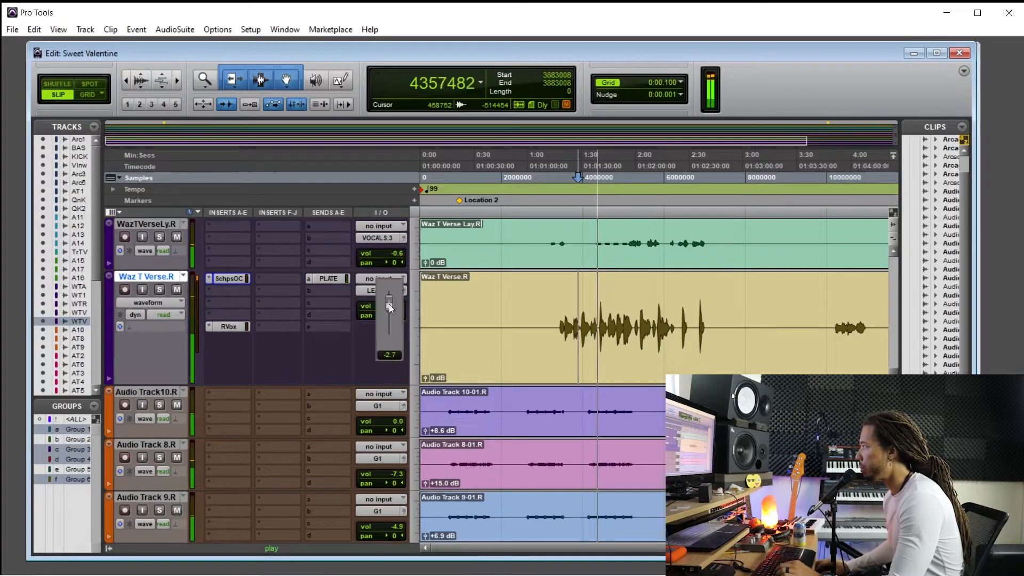
mouse_move(389, 303)
left_mouse_down()
mouse_move(391, 293)
mouse_move(391, 305)
left_mouse_up()
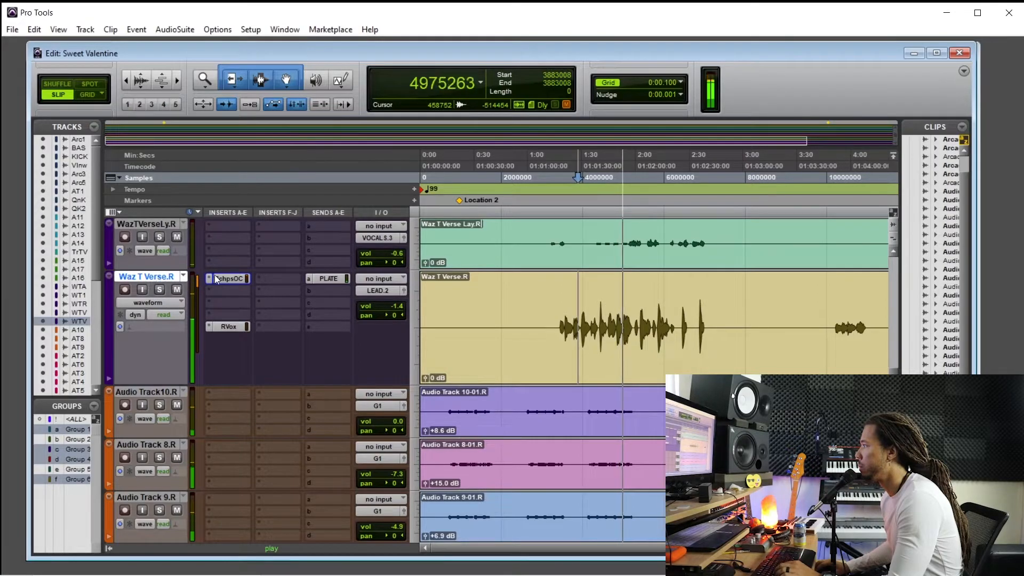
- Adjust the Scheps EQ mid band's gain with a Q of 0.82, and set the Waz T Verse.R track volume to -1.6
left_click(229, 278)
left_click_drag(248, 337, 280, 346)
left_click_drag(464, 81, 422, 81)
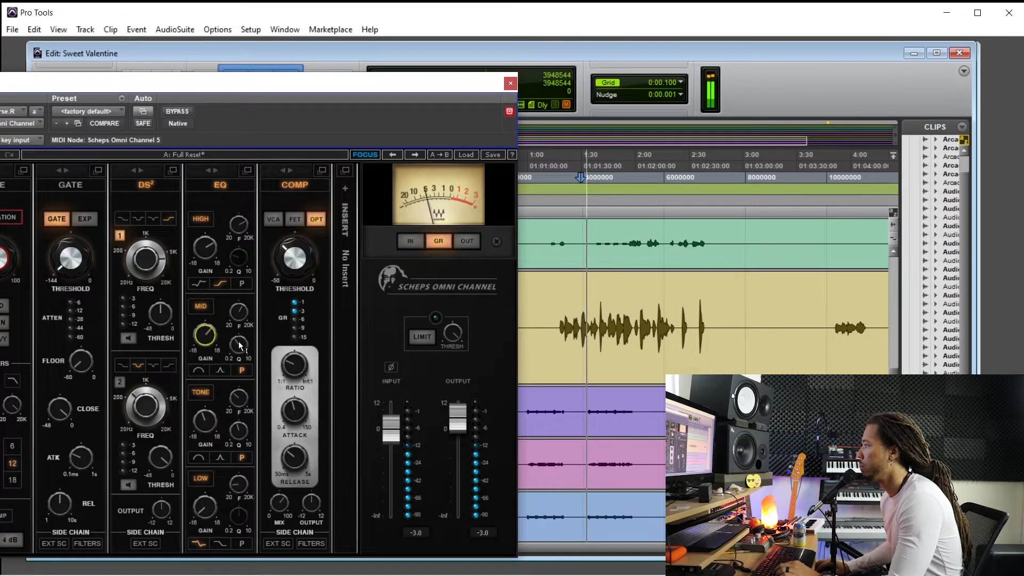
left_click_drag(239, 345, 238, 344)
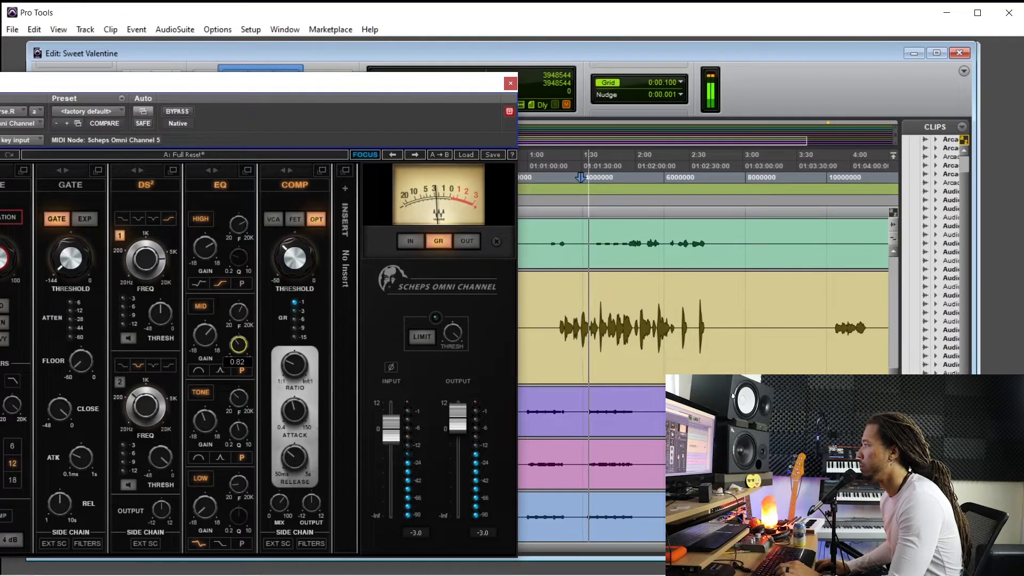
left_click(511, 83)
left_click_drag(390, 305, 391, 307)
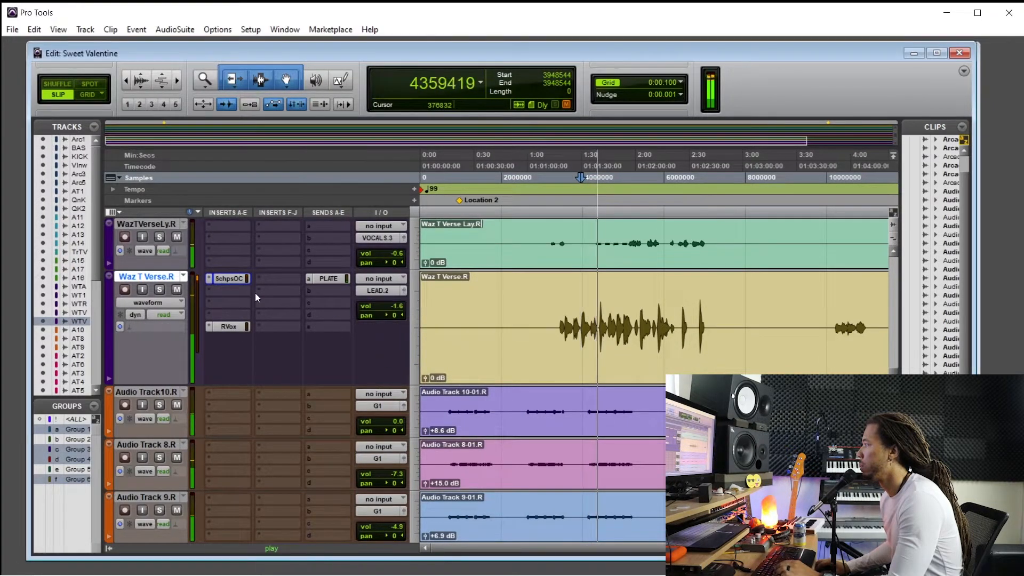
- Cut the Scheps EQ low band's gain to about -14.2 while replaying the verse in the mix
left_click(234, 279)
left_click_drag(245, 88, 255, 51)
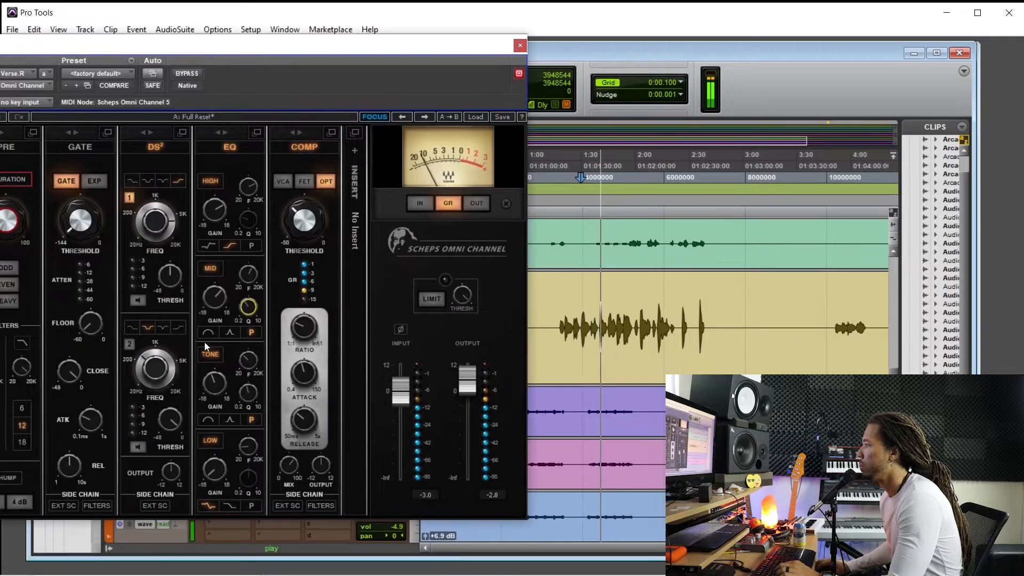
mouse_move(248, 446)
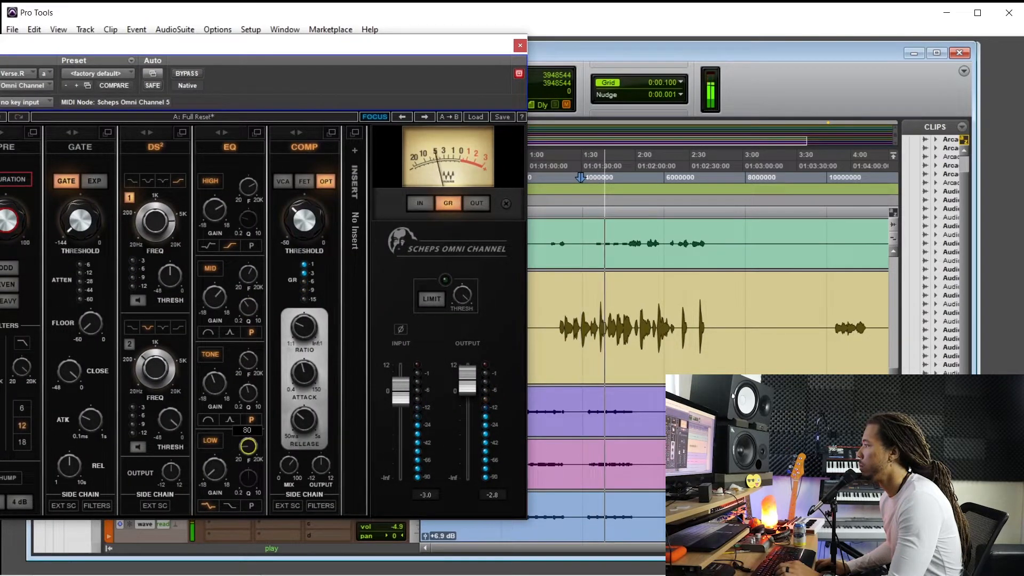
left_click_drag(248, 447, 217, 463)
key("space")
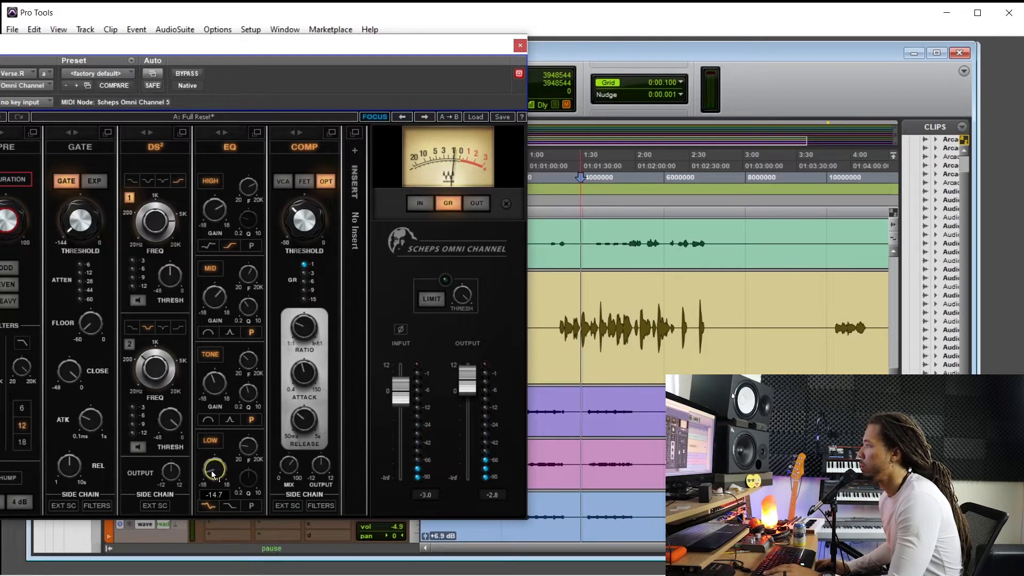
left_click(582, 316)
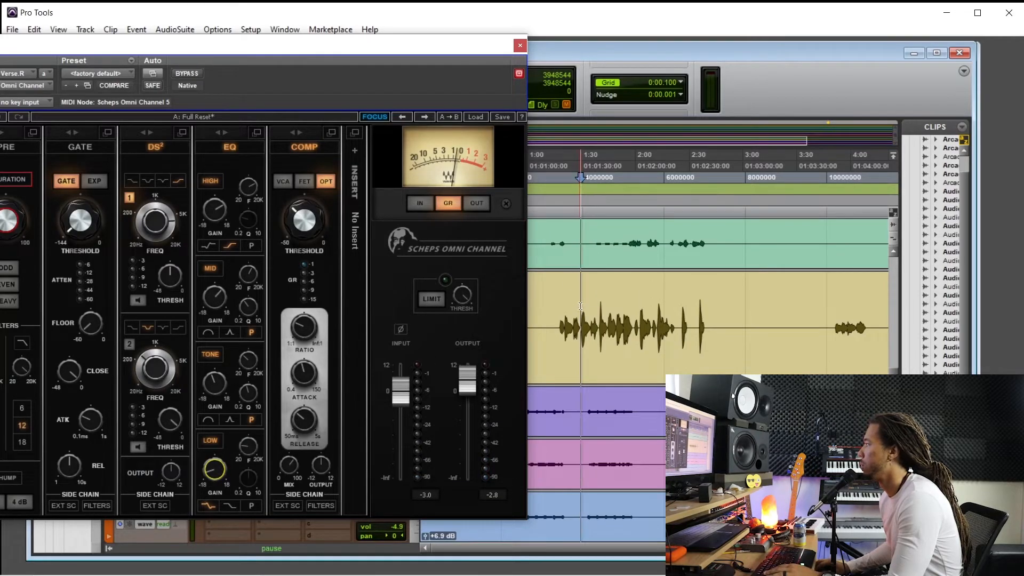
key("space")
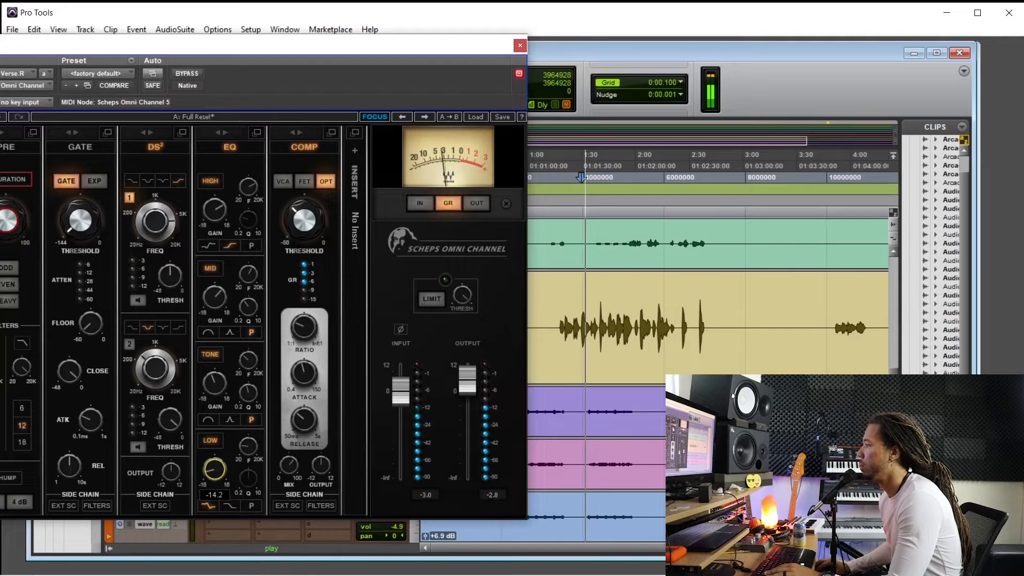
left_click_drag(228, 52, 319, 54)
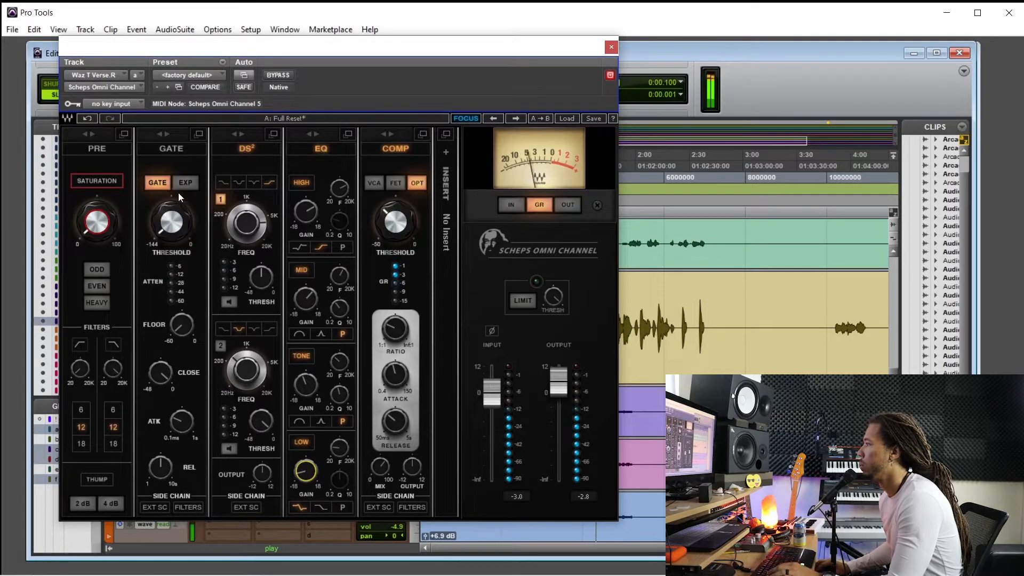
left_click_drag(437, 52, 493, 129)
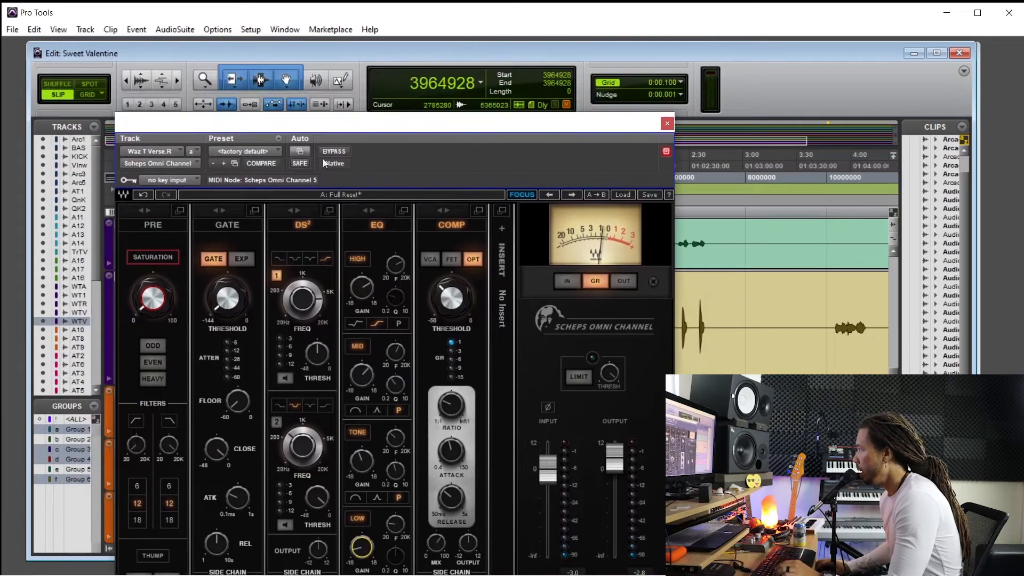
- Enable Odd saturation in the Scheps PRE section and raise its amount to about 12.4 while playing the verse
left_click_drag(379, 132, 475, 75)
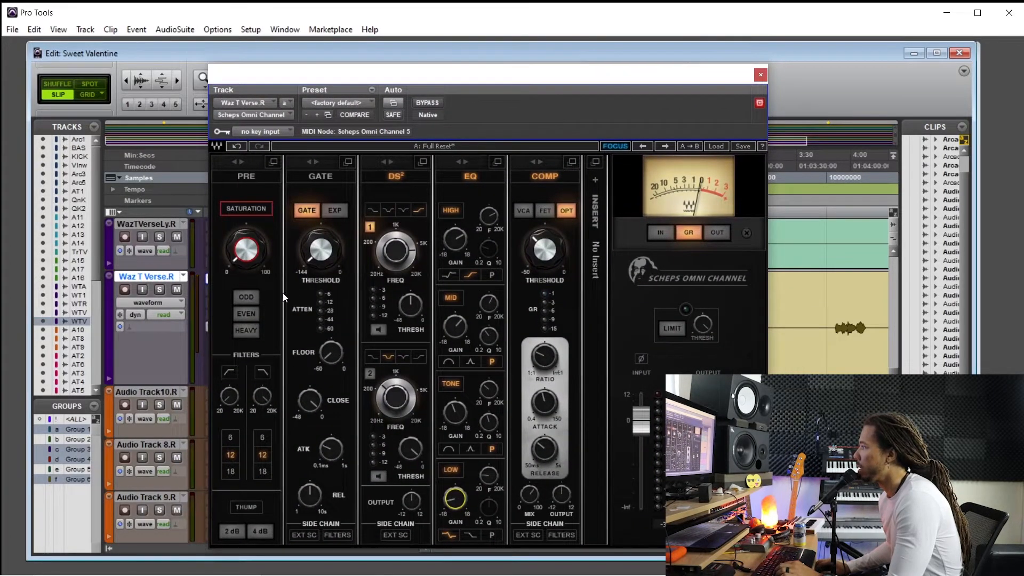
left_click(246, 206)
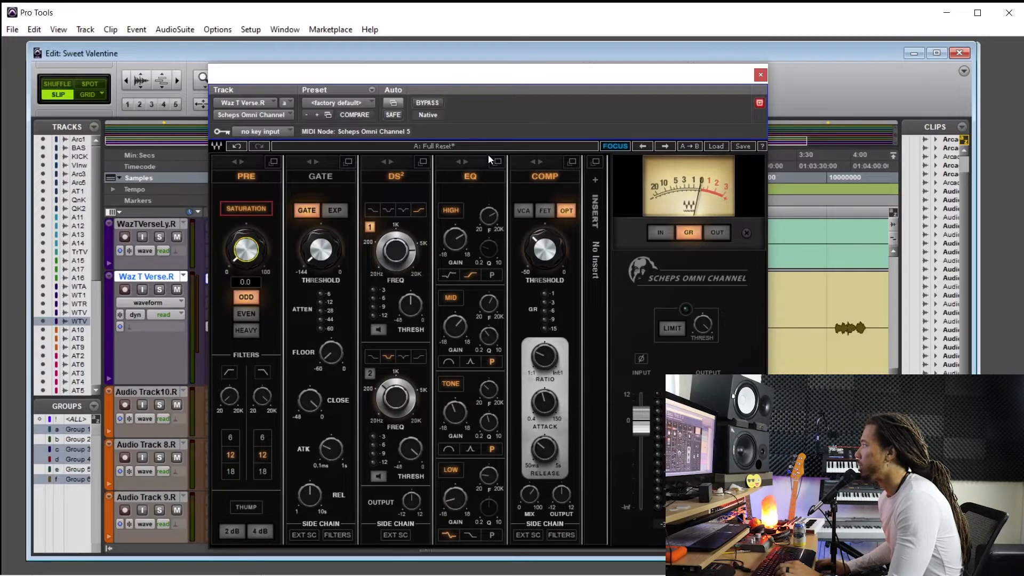
left_click_drag(437, 77, 226, 77)
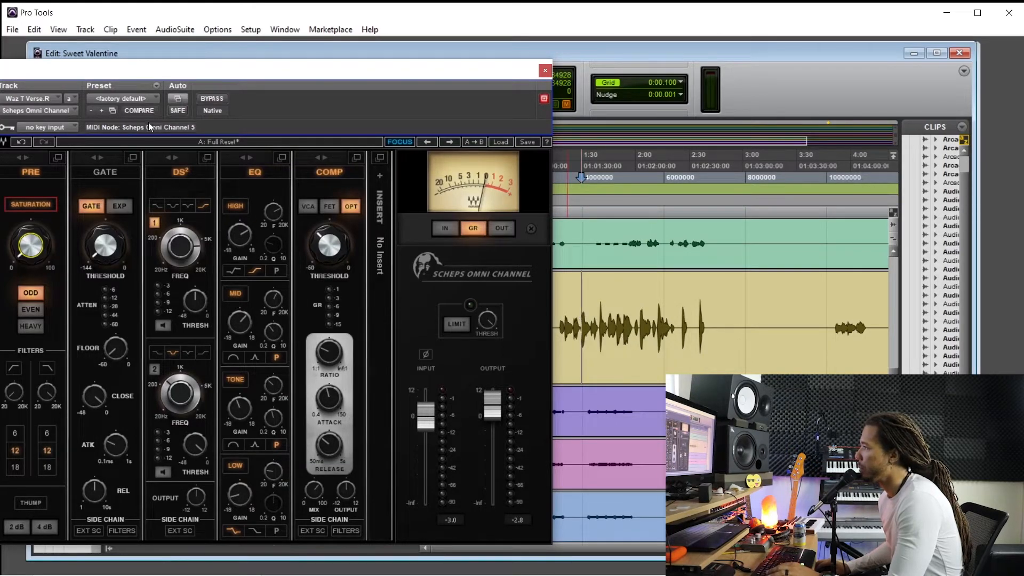
key("space")
left_click_drag(33, 249, 33, 236)
- Audition the Even and Heavy saturation modes on the playing vocal and return to Odd
left_click(35, 309)
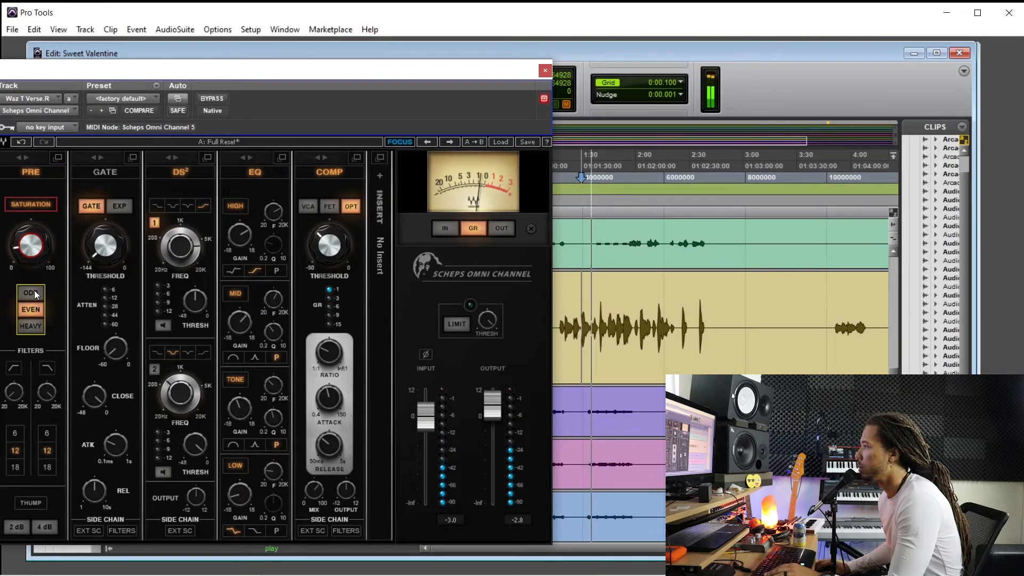
left_click(34, 326)
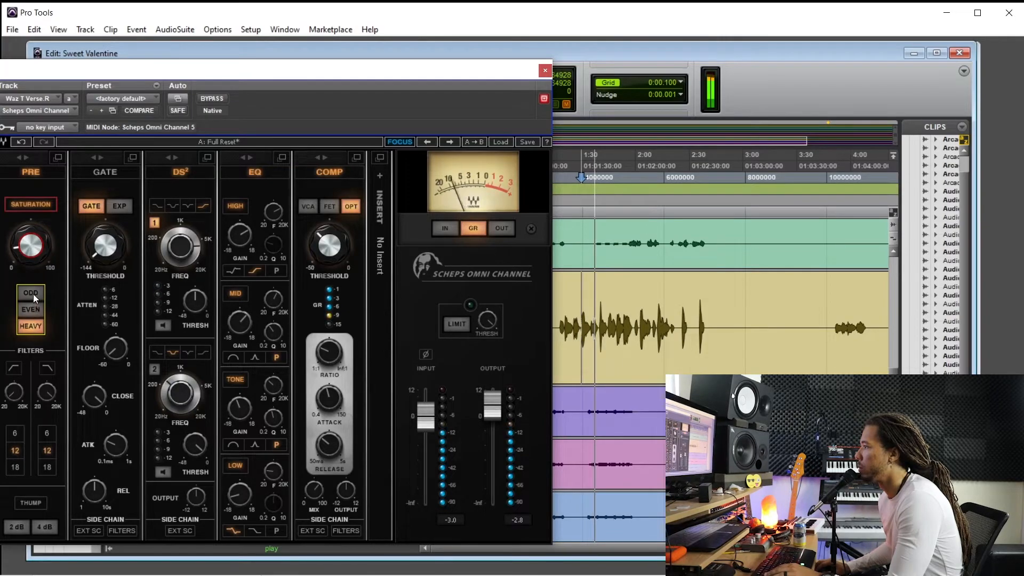
left_click(33, 309)
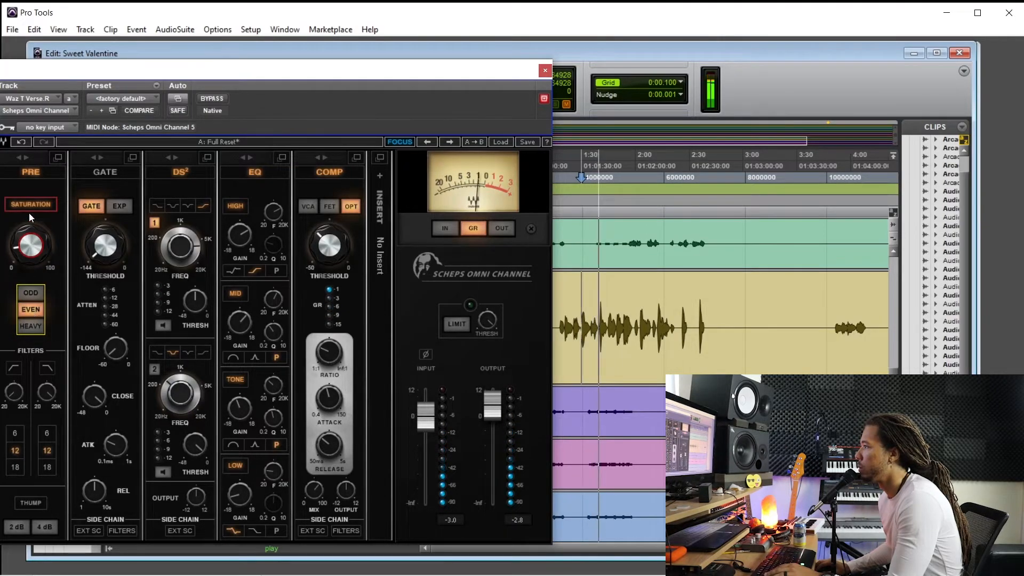
left_click(30, 293)
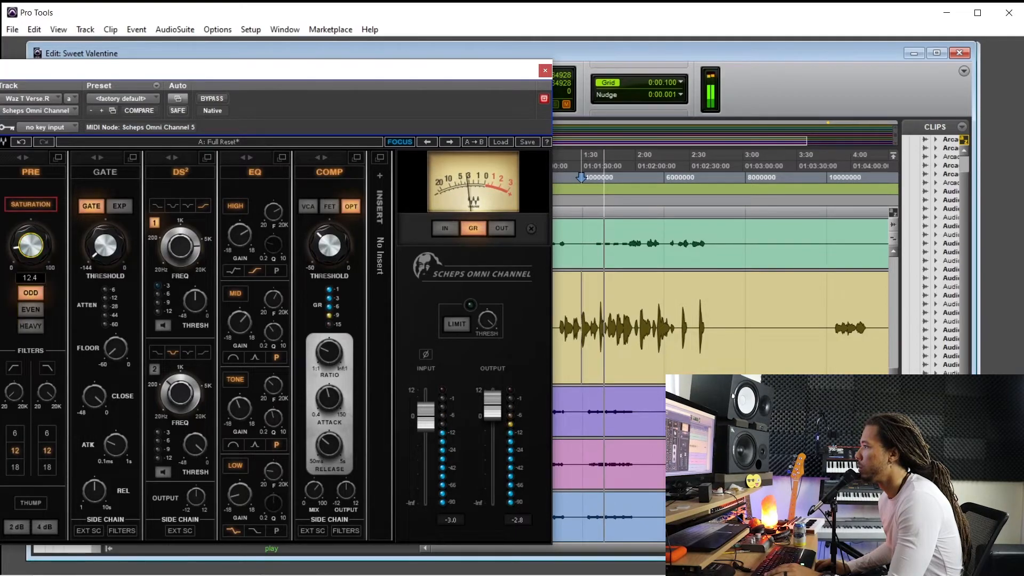
- Compare the vocal with saturation bypassed and enabled, close the plug-in window, and stop playback
left_click(37, 200)
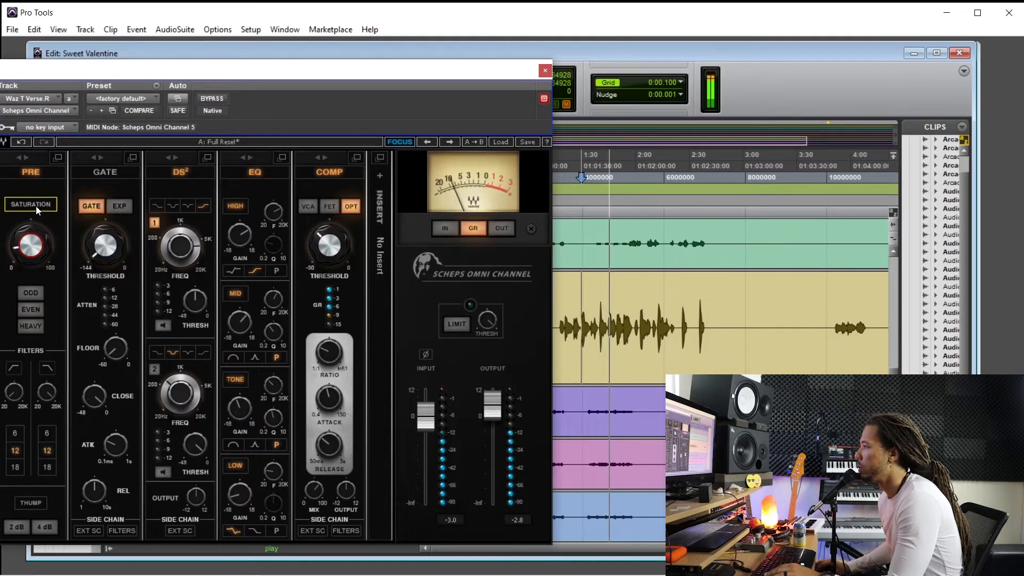
left_click(36, 206)
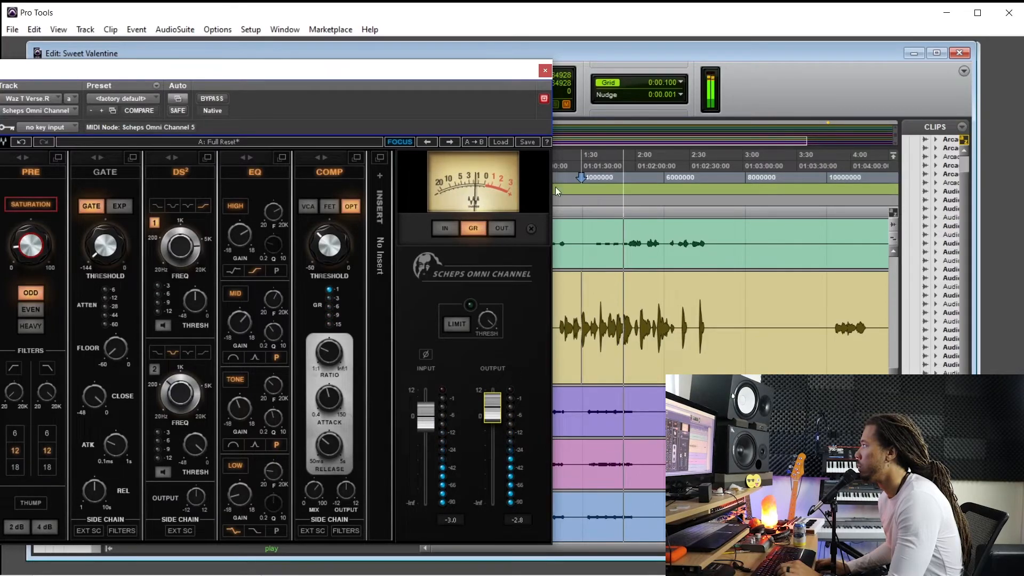
left_click(544, 71)
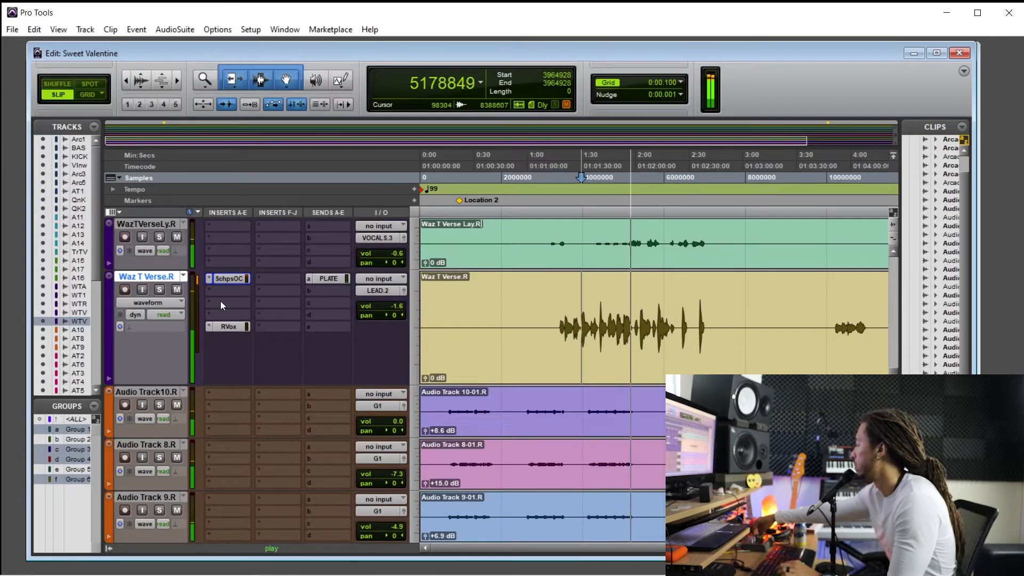
key("space")
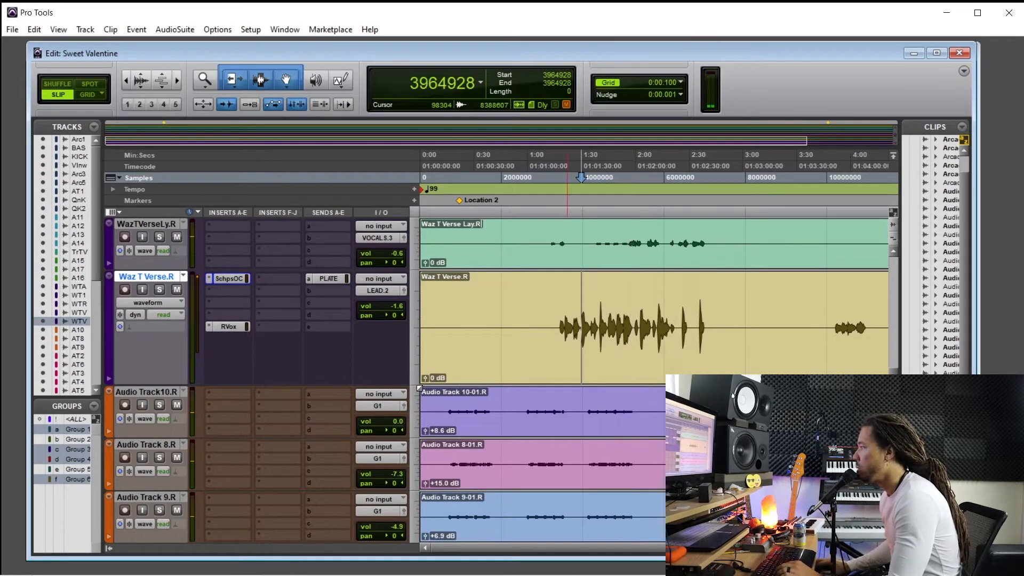
scroll(603, 447, "down", 5)
scroll(603, 446, "up", 4)
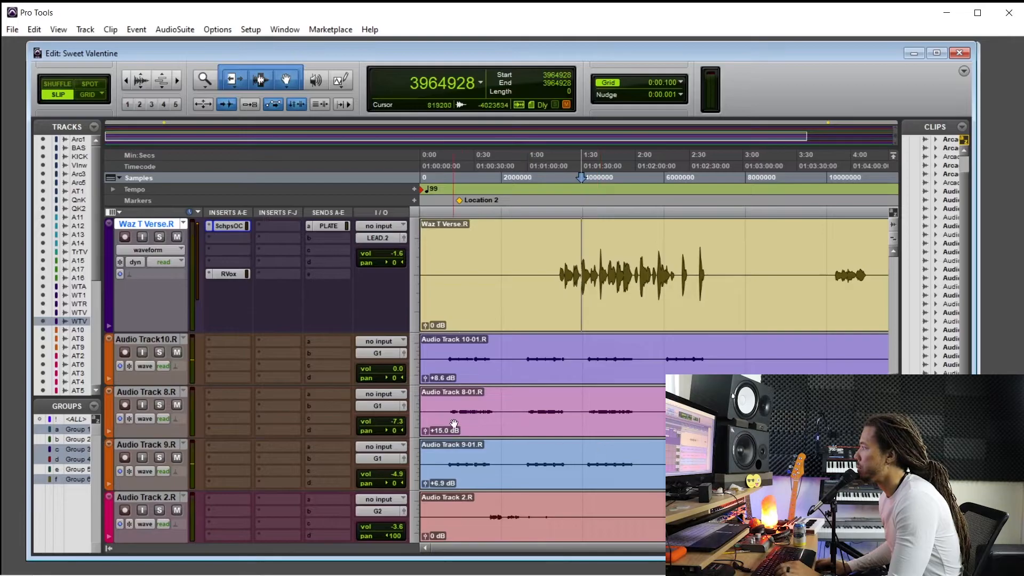
scroll(544, 404, "up", 3)
scroll(545, 402, "down", 2)
key("ctrl+[")
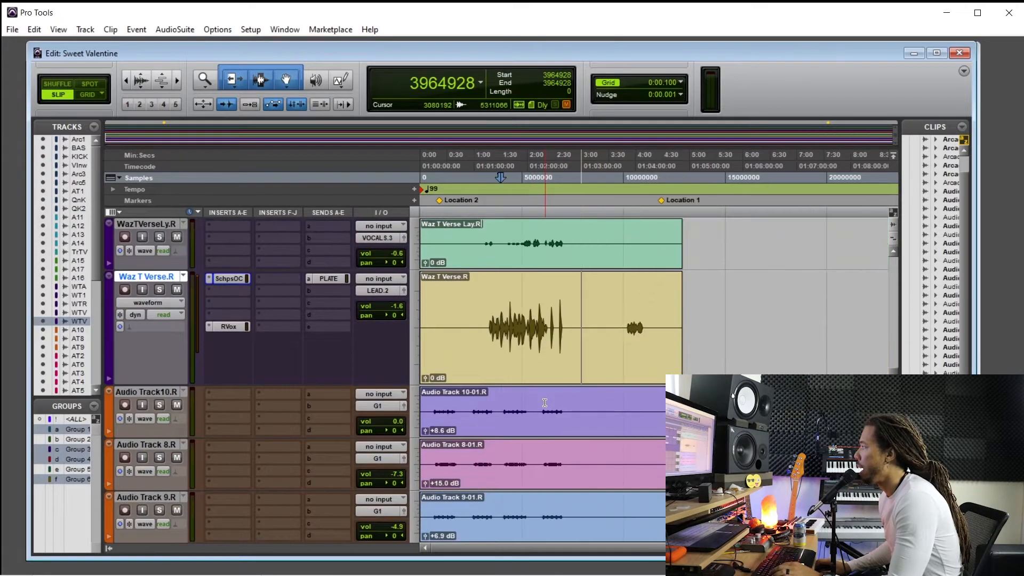
scroll(544, 403, "down", 5)
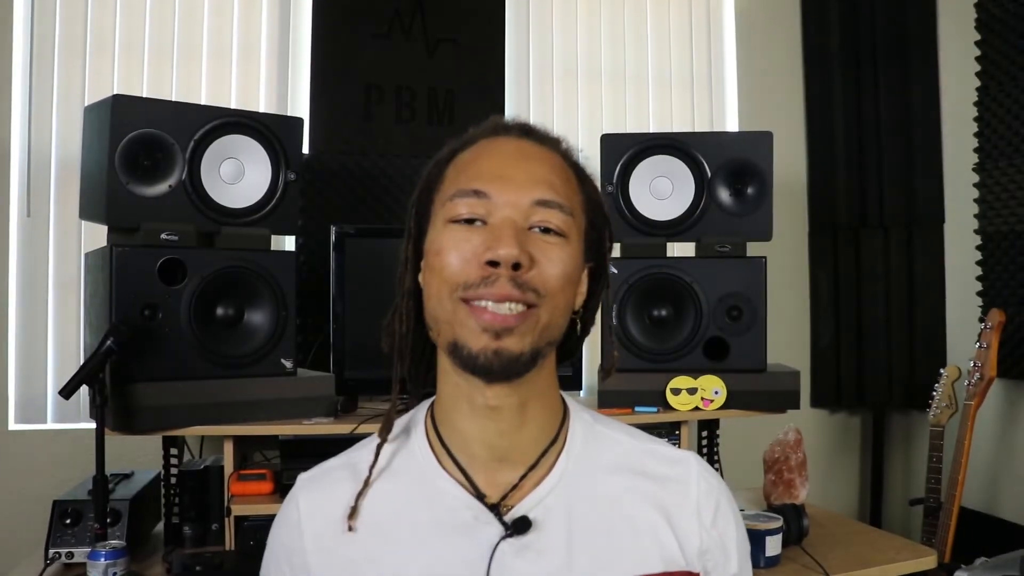